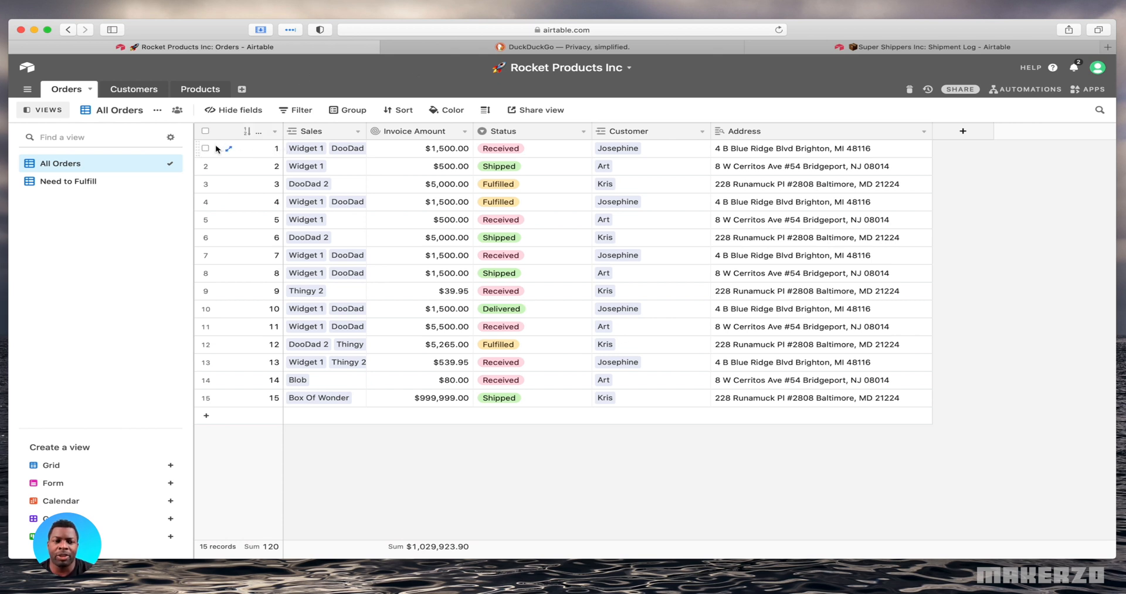
Open the Need to Fulfill view of the Orders table and create a shareable grid view link for it
left_click(92, 185)
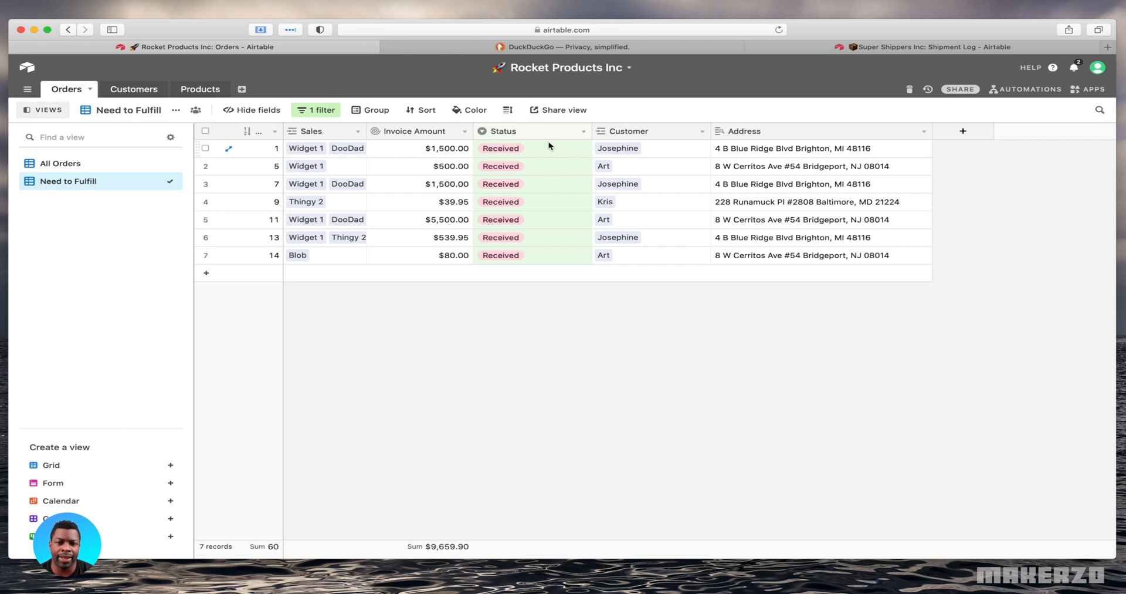
left_click(564, 110)
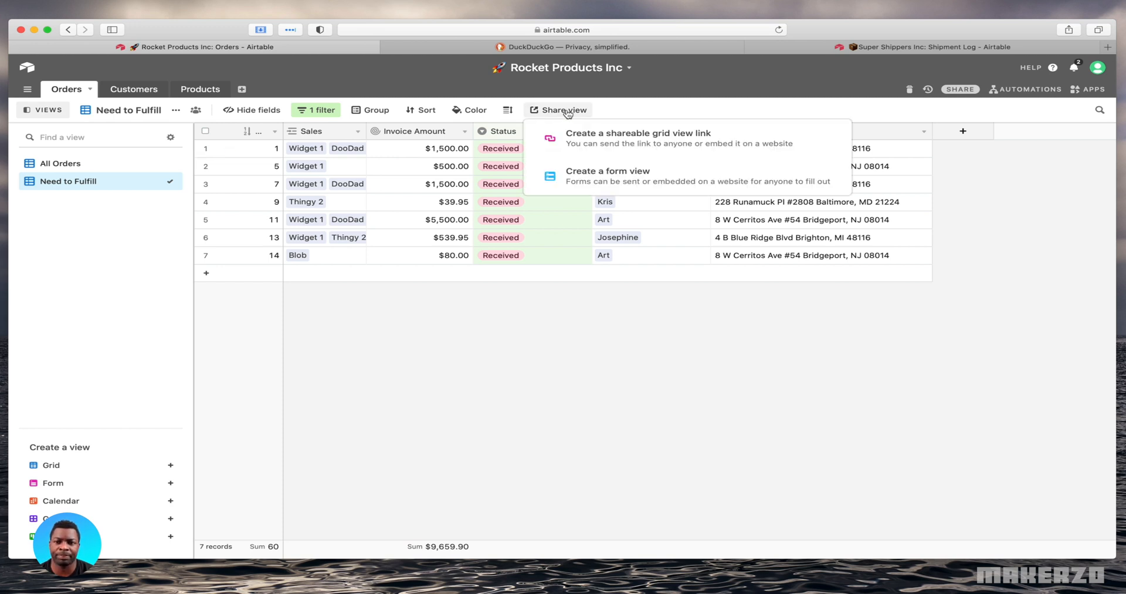
left_click(581, 2)
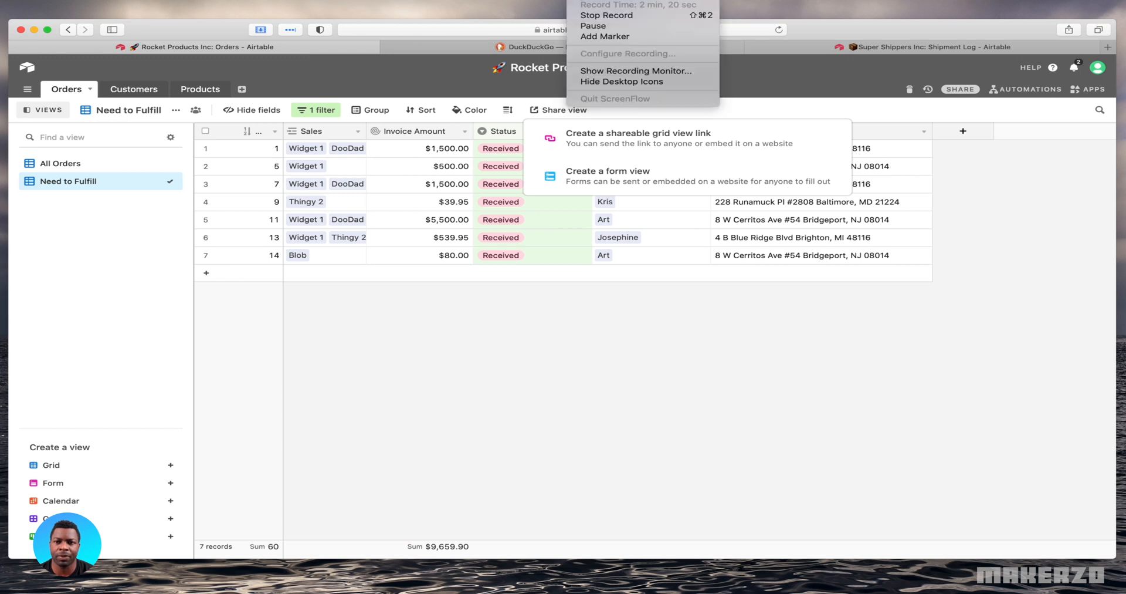
left_click(587, 28)
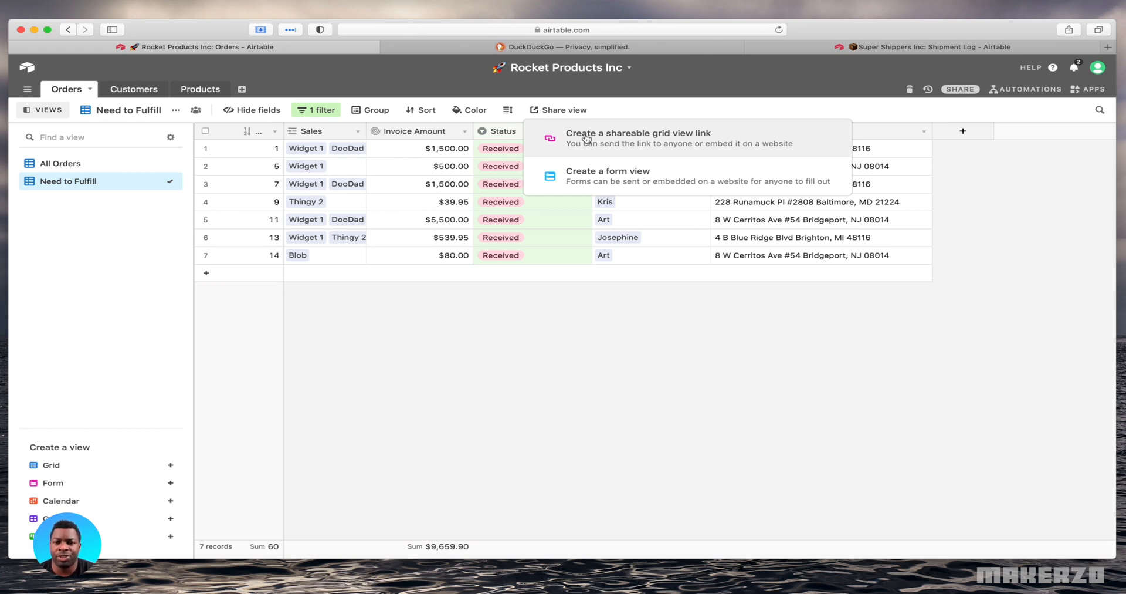
left_click(612, 140)
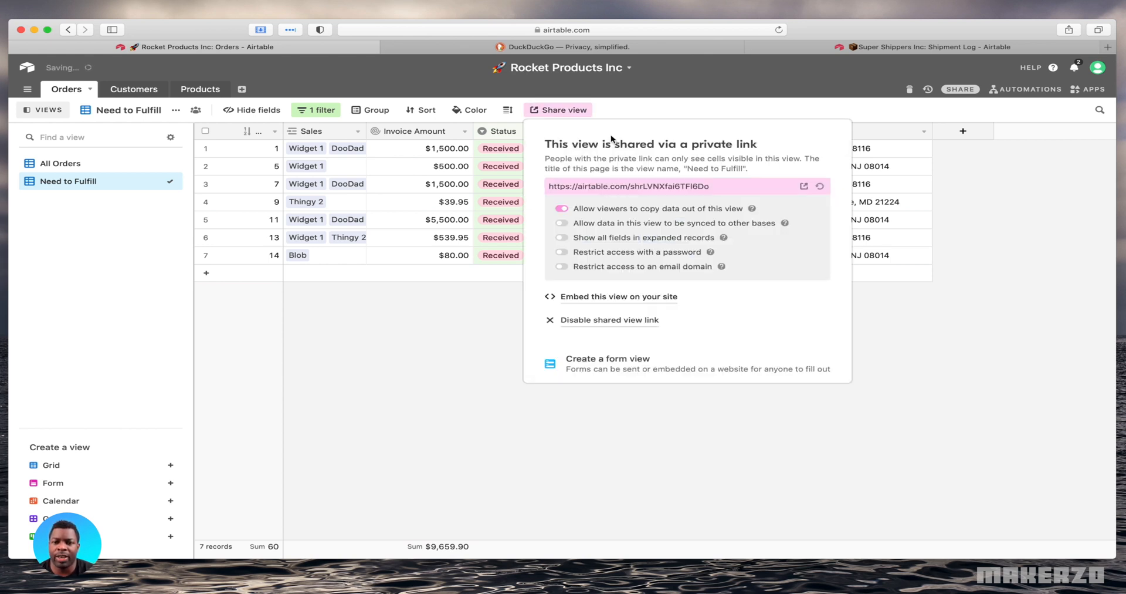
Copy the private link of the shared Need to Fulfill view
left_click(663, 187)
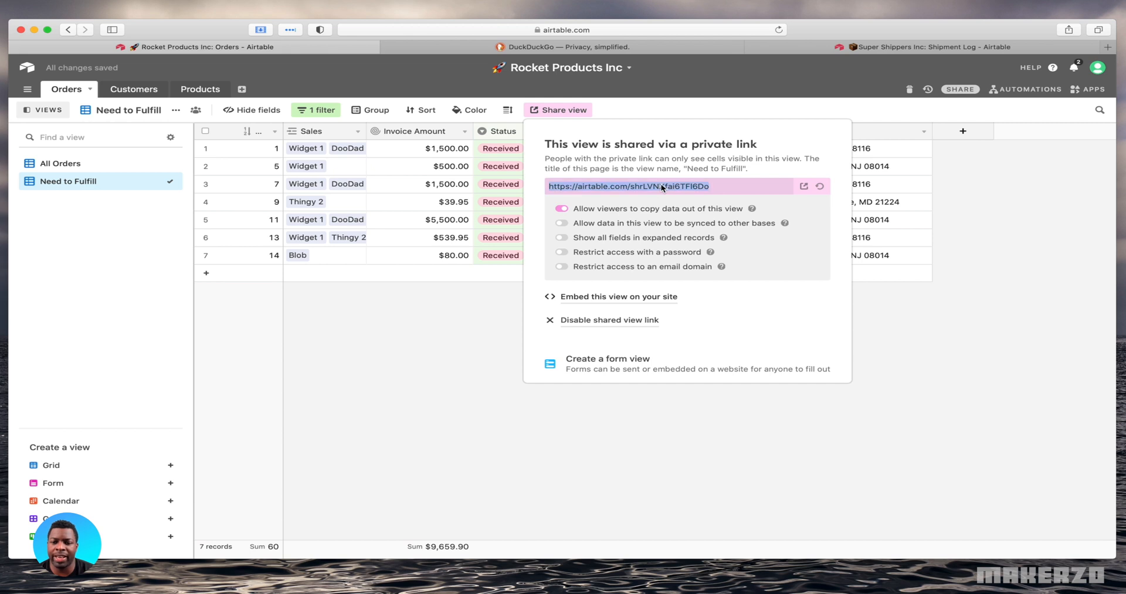
right_click(663, 186)
left_click(698, 229)
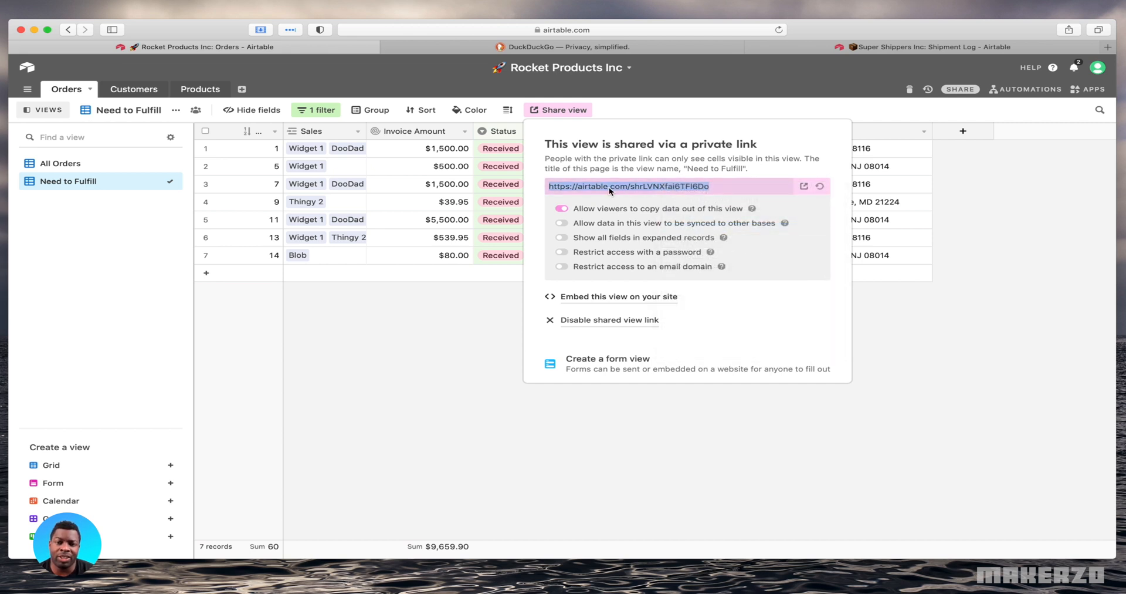
right_click(677, 187)
left_click(702, 229)
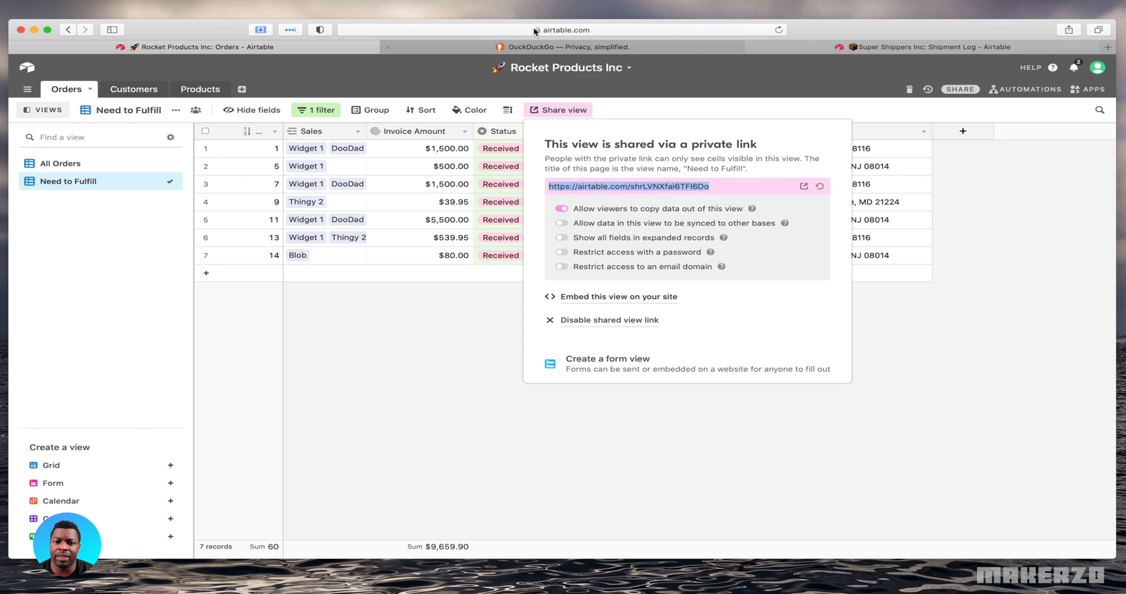
Load the copied shared view link in the browser tab showing DuckDuckGo
left_click(572, 48)
left_click(583, 29)
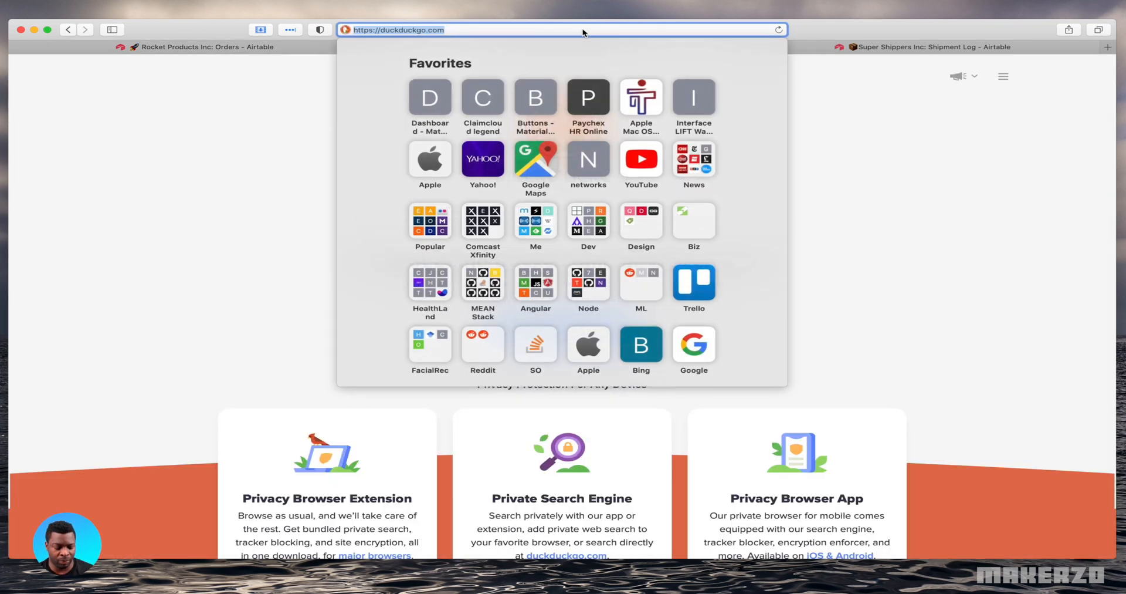
key("super+v")
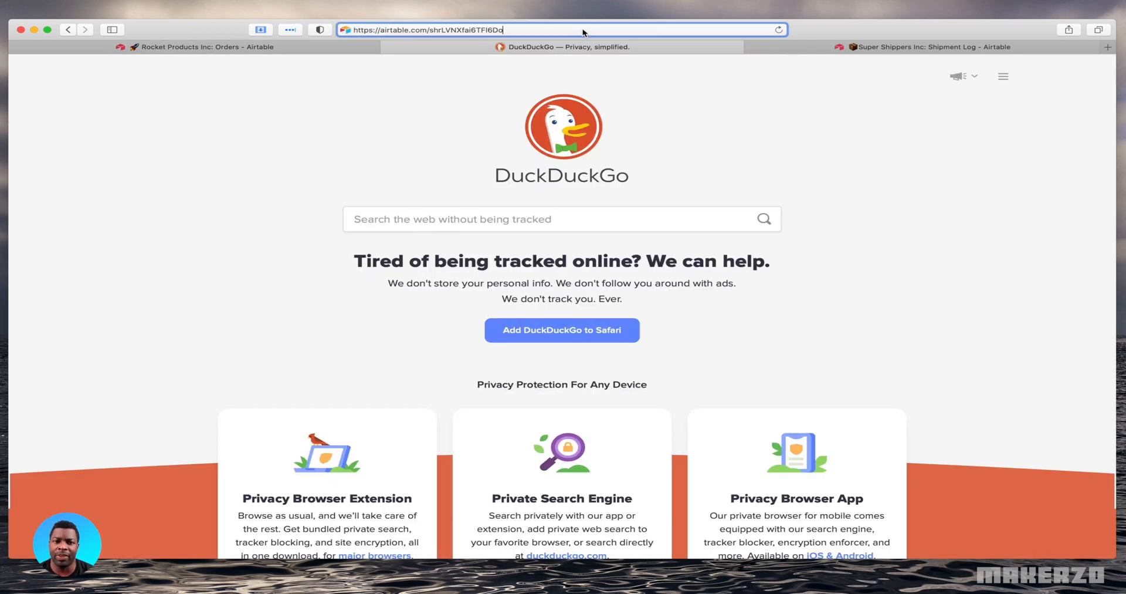
key("Return")
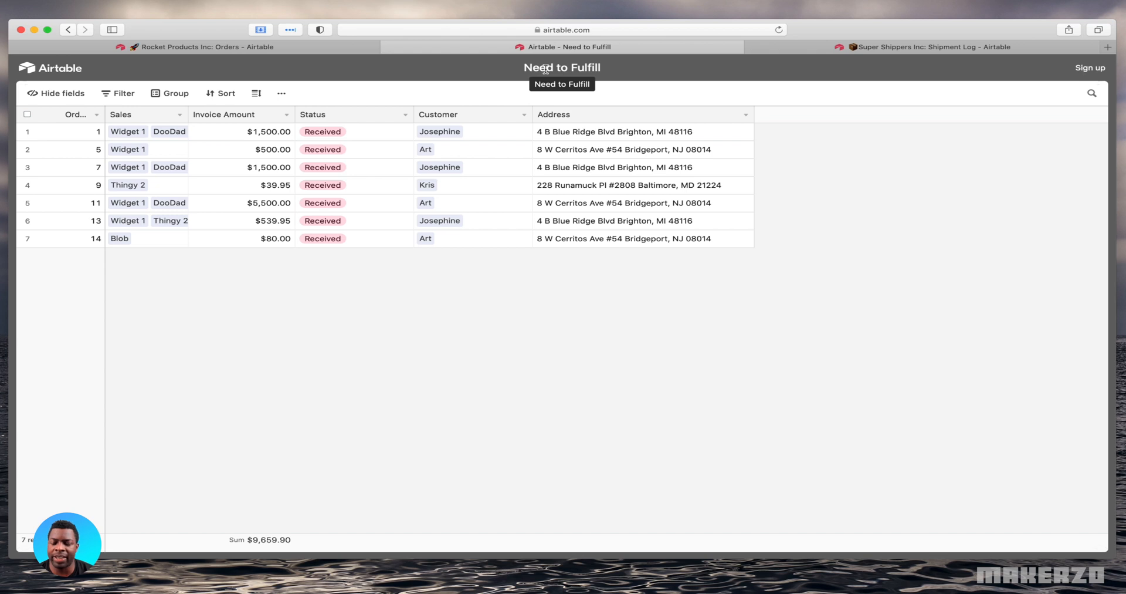
Inspect the Customer column and the download and print options of the shared Need to Fulfill page
left_click(505, 120)
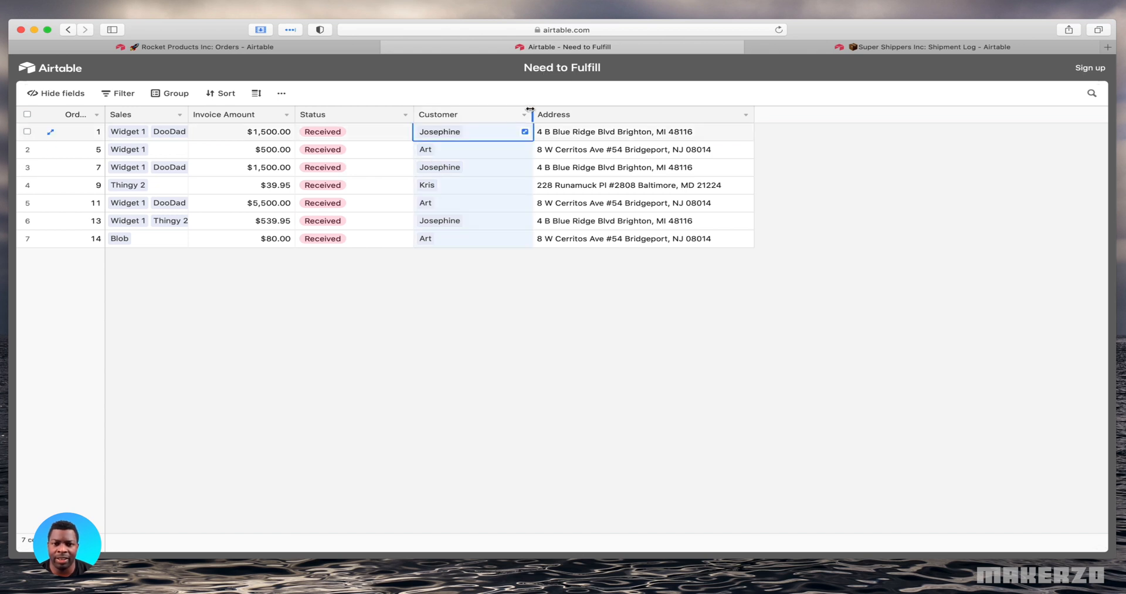
left_click(524, 116)
left_click(527, 96)
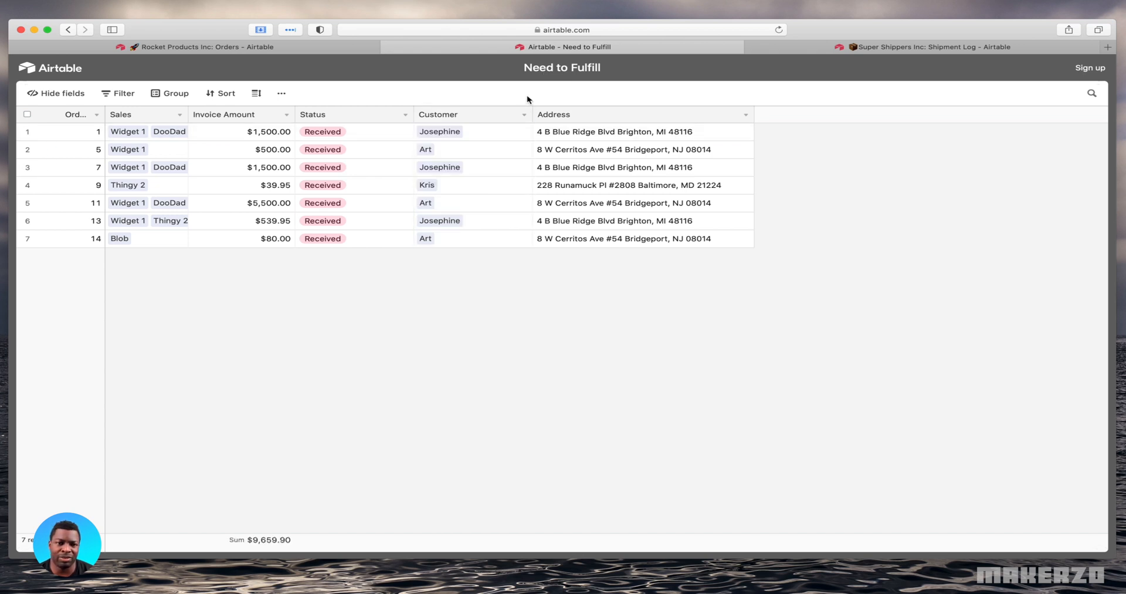
left_click(282, 93)
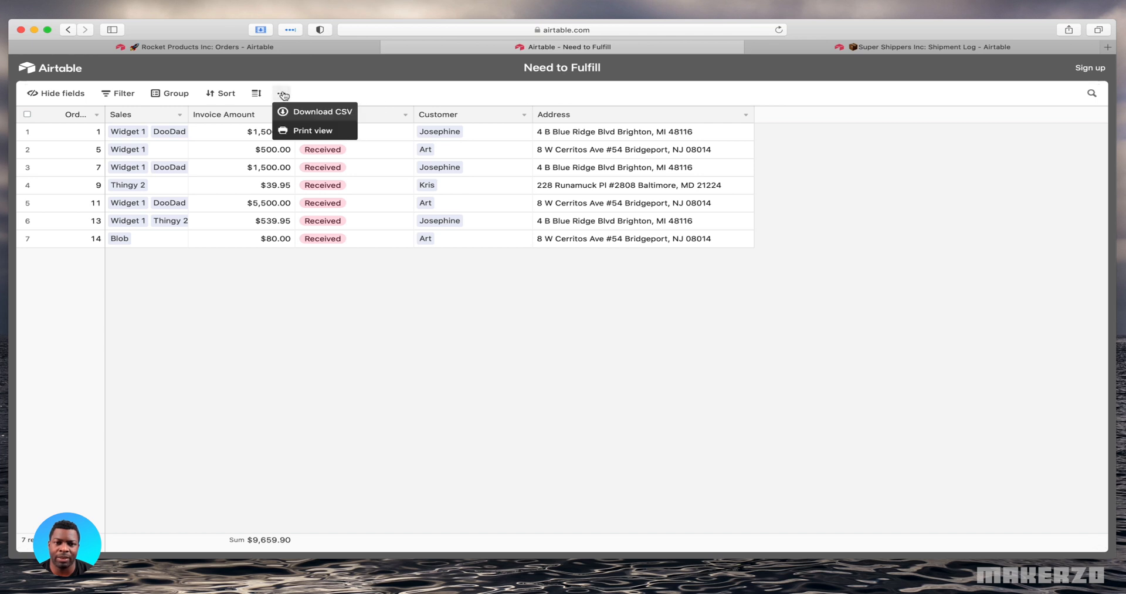
left_click(446, 88)
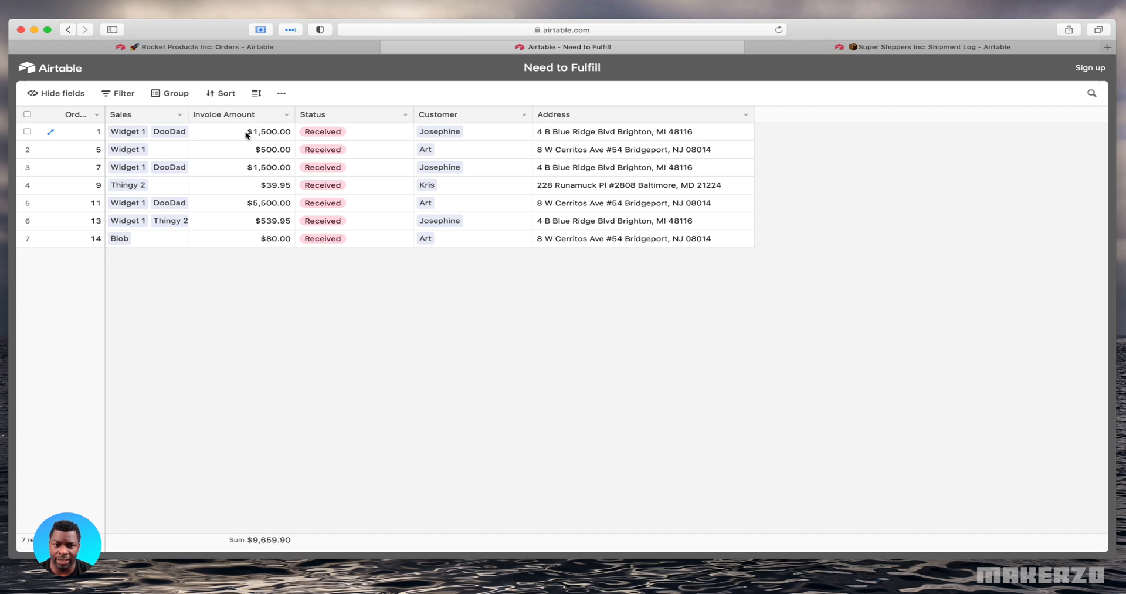
Copy the Need to Fulfill view's private link again from the Rocket Products Inc base and revisit the shared page
left_click(216, 46)
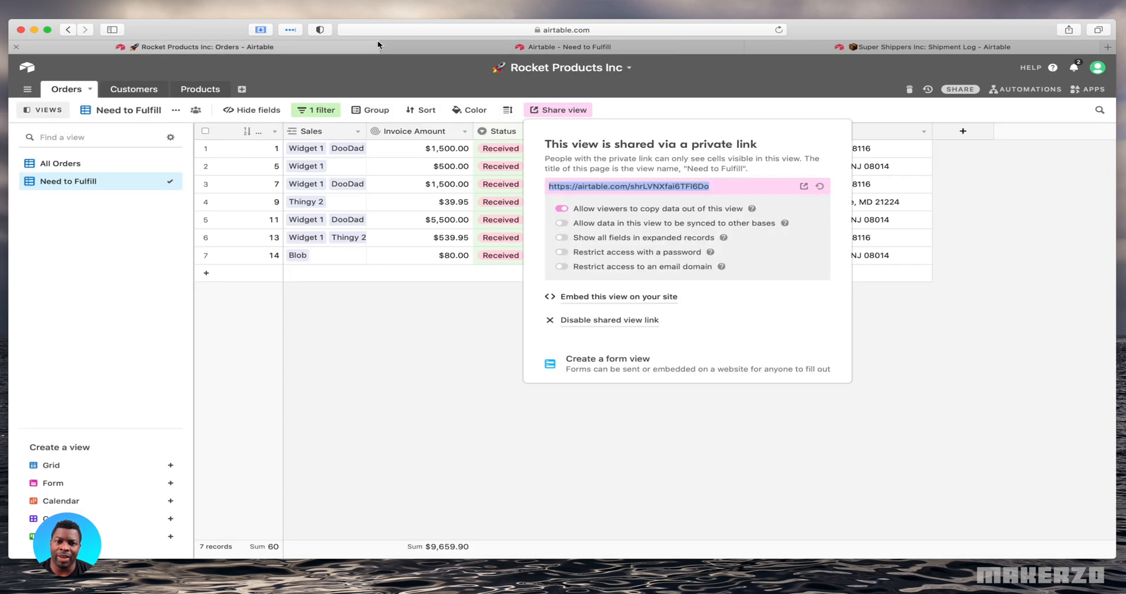
right_click(579, 182)
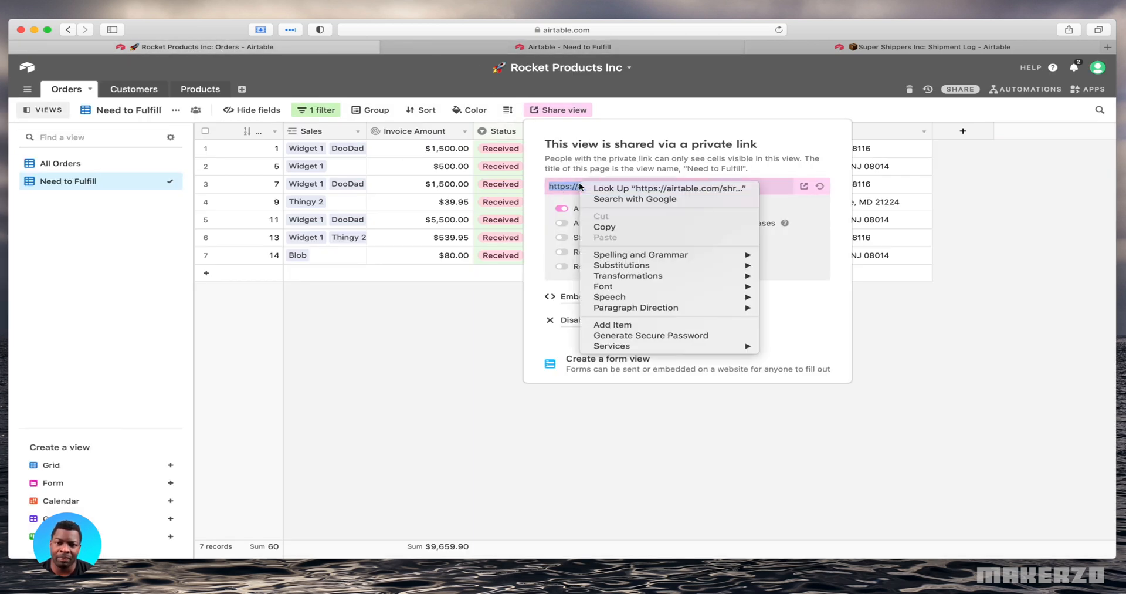
left_click(626, 227)
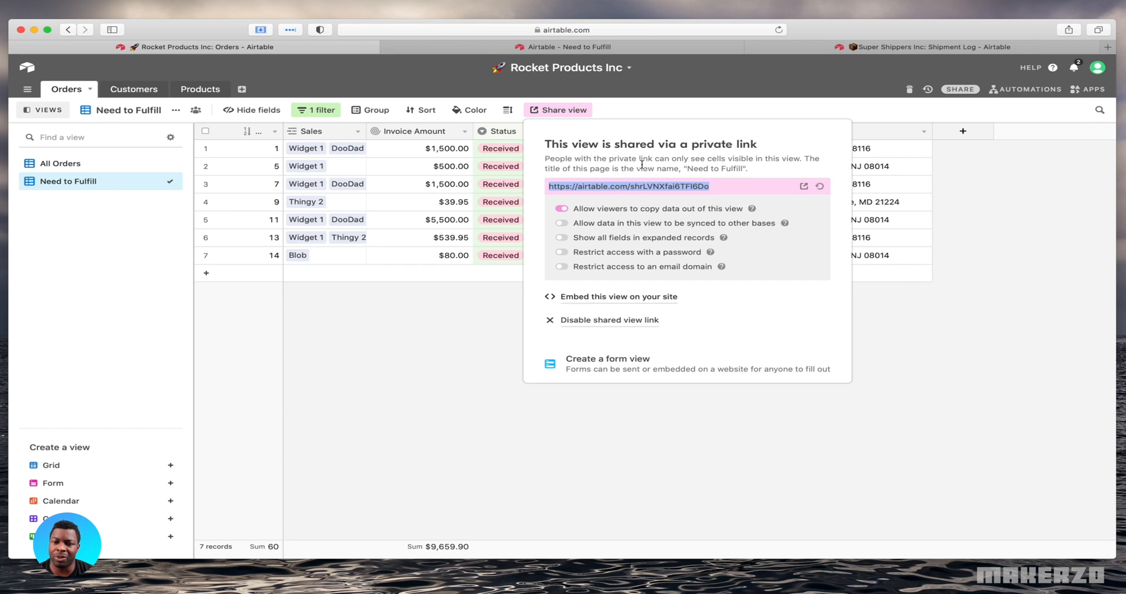
left_click(473, 311)
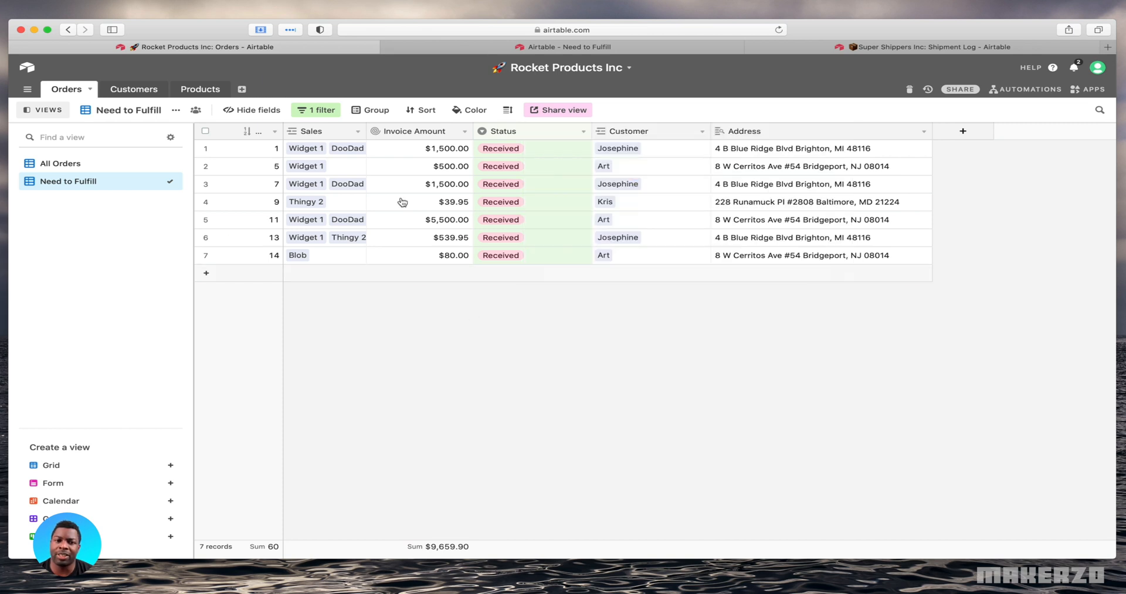
left_click(558, 46)
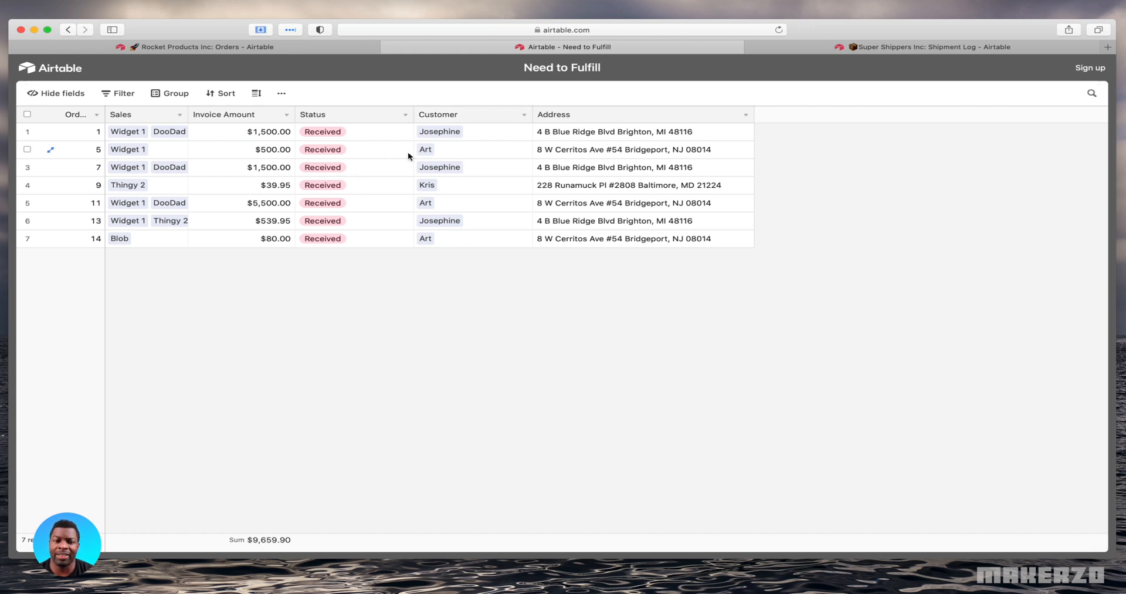
In the Rocket Products Inc base, allow data in the shared Need to Fulfill view to be synced to other bases
left_click(305, 52)
left_click(563, 111)
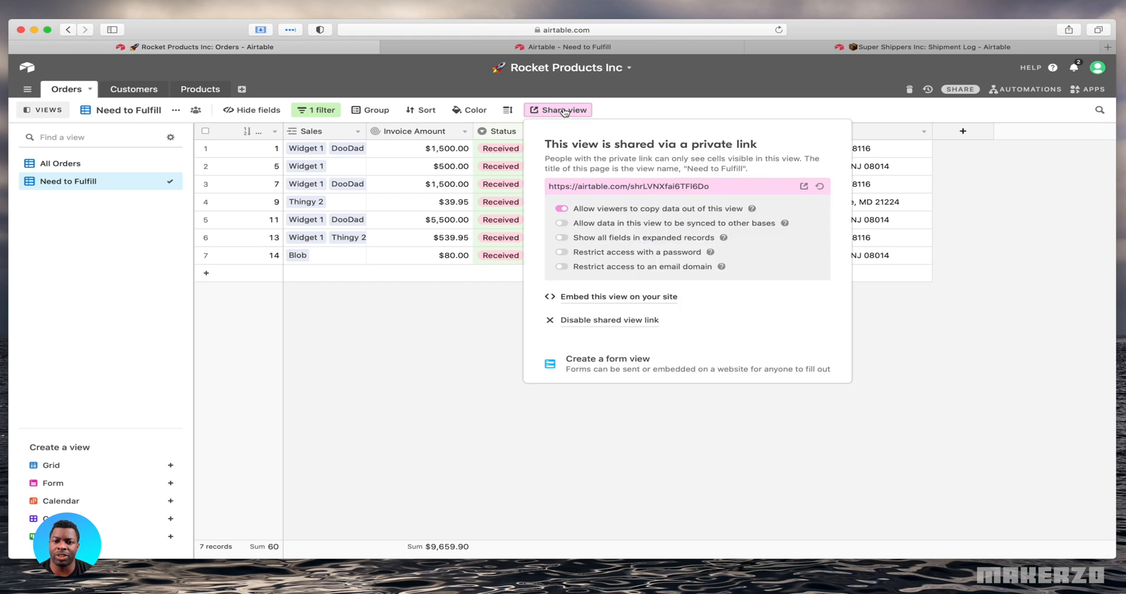
left_click(580, 227)
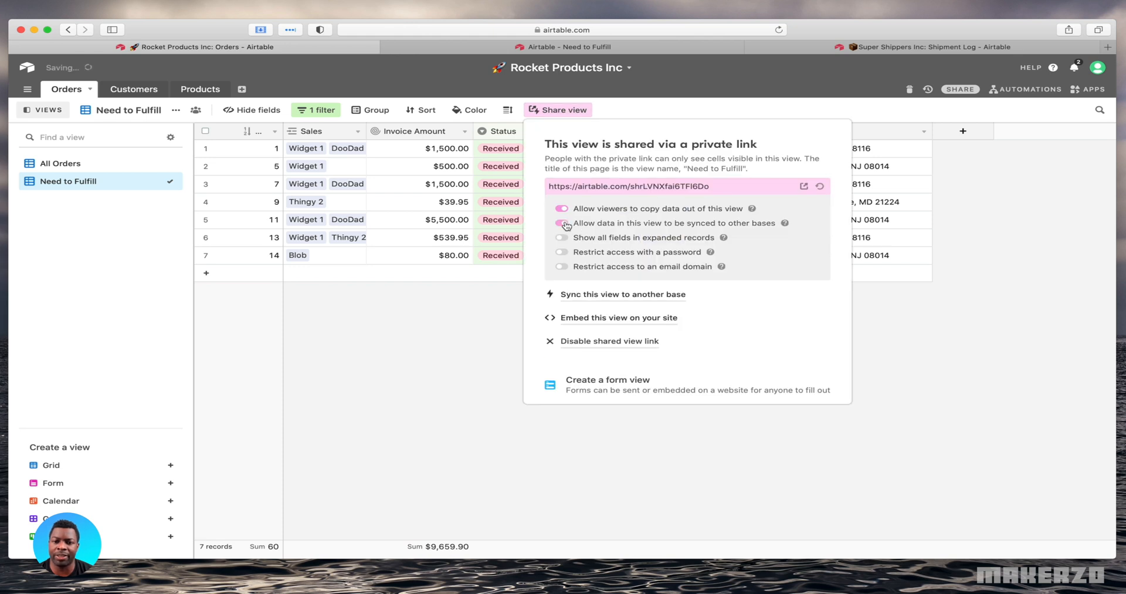
Copy the private link of the sync-enabled Need to Fulfill view and close the sharing options
left_click(604, 187)
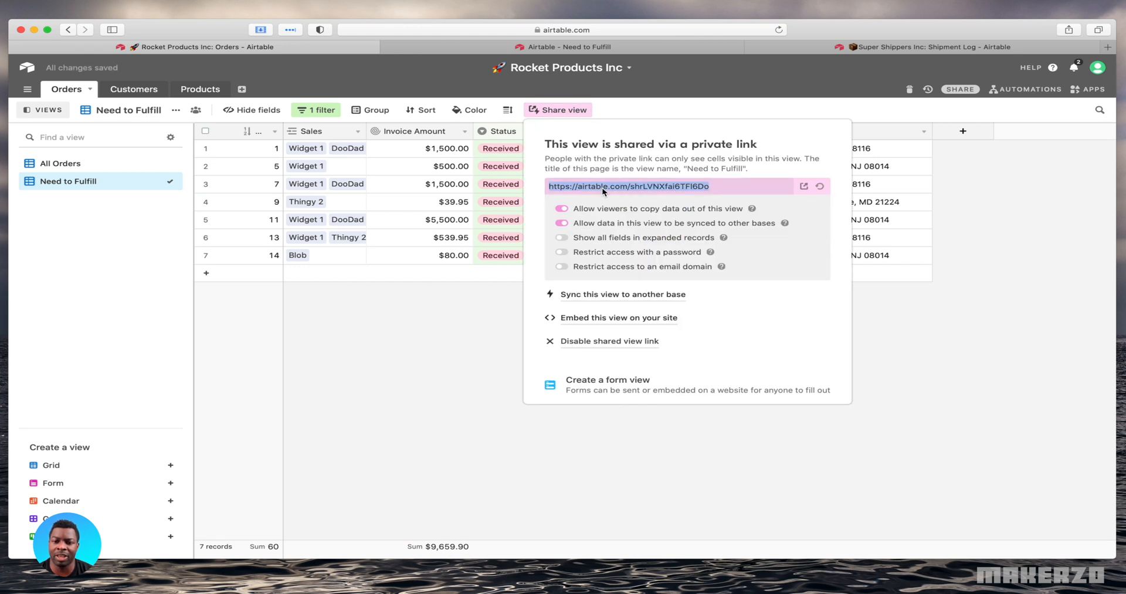
right_click(603, 189)
left_click(640, 233)
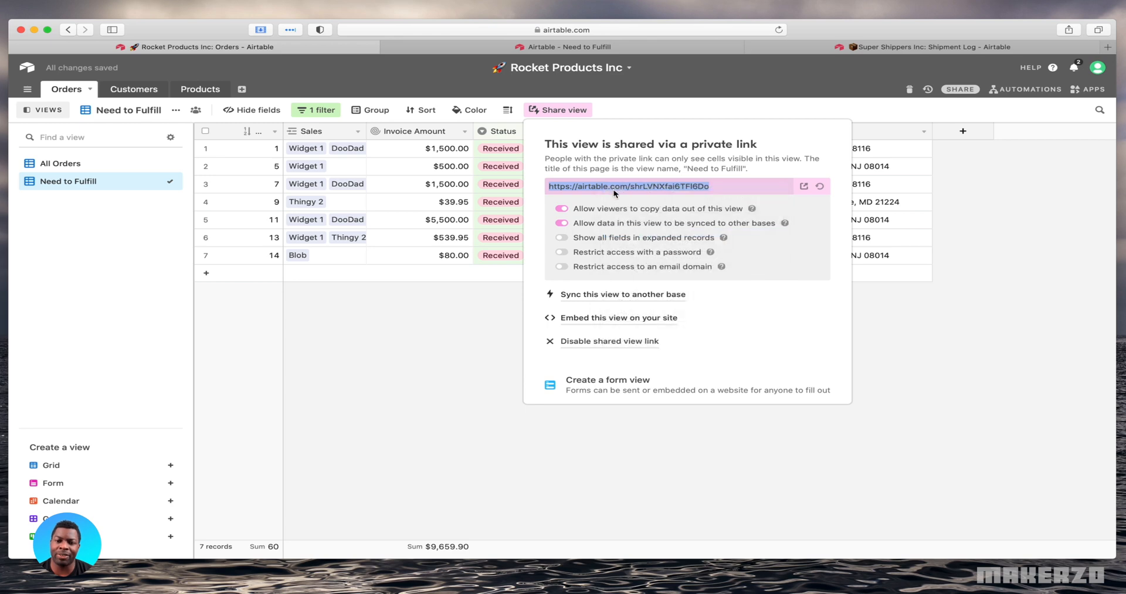
left_click(492, 326)
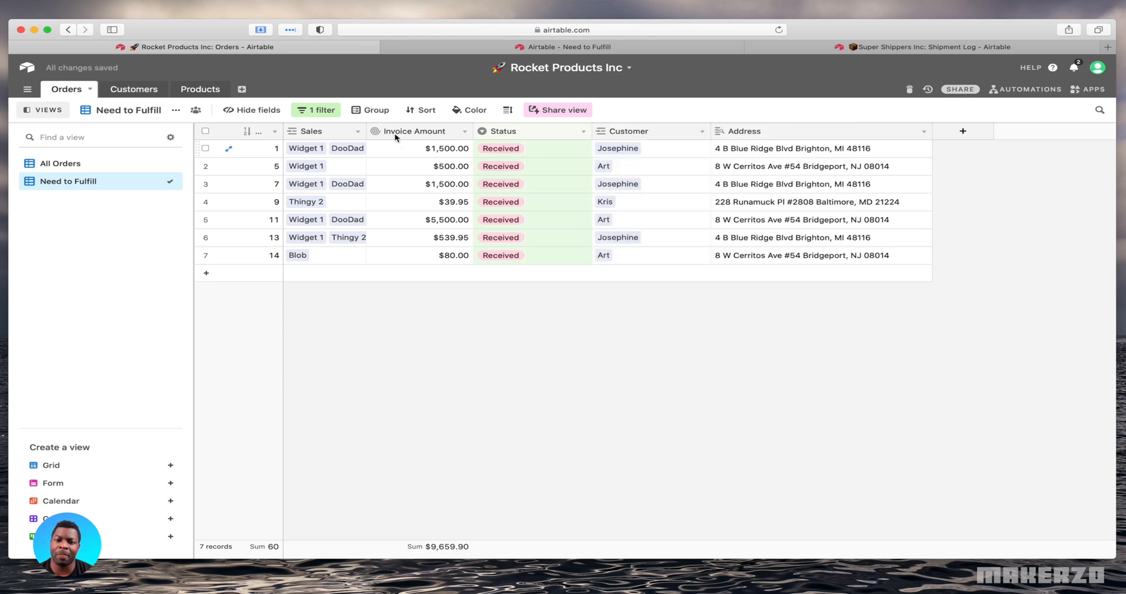
In the Super Shippers Inc base, start a synced table using the copied shared view URL as its source
left_click(901, 47)
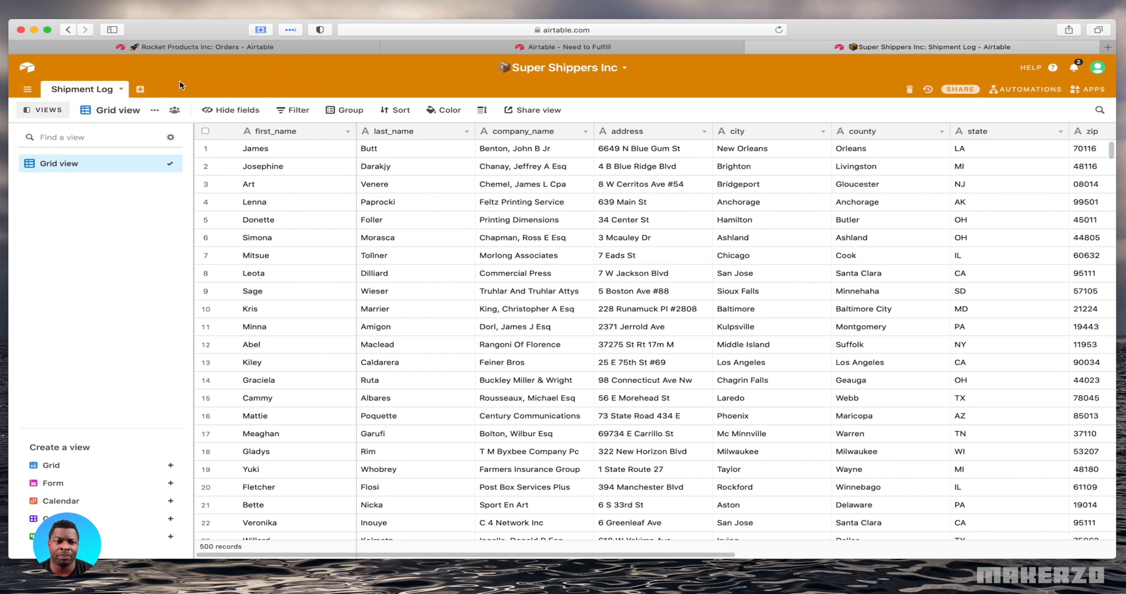
left_click(140, 90)
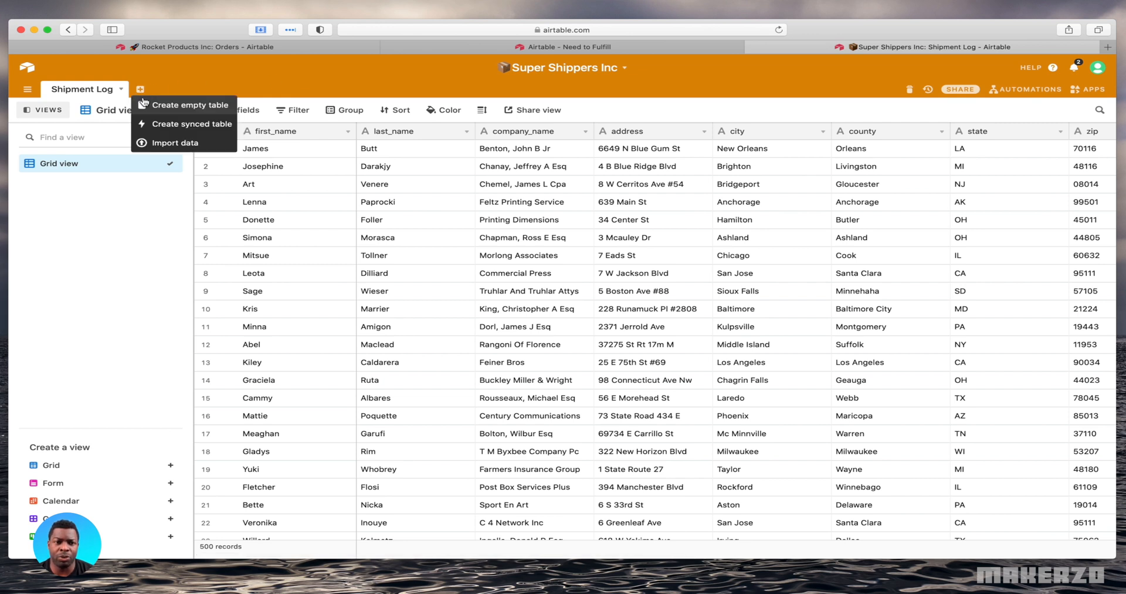
left_click(185, 126)
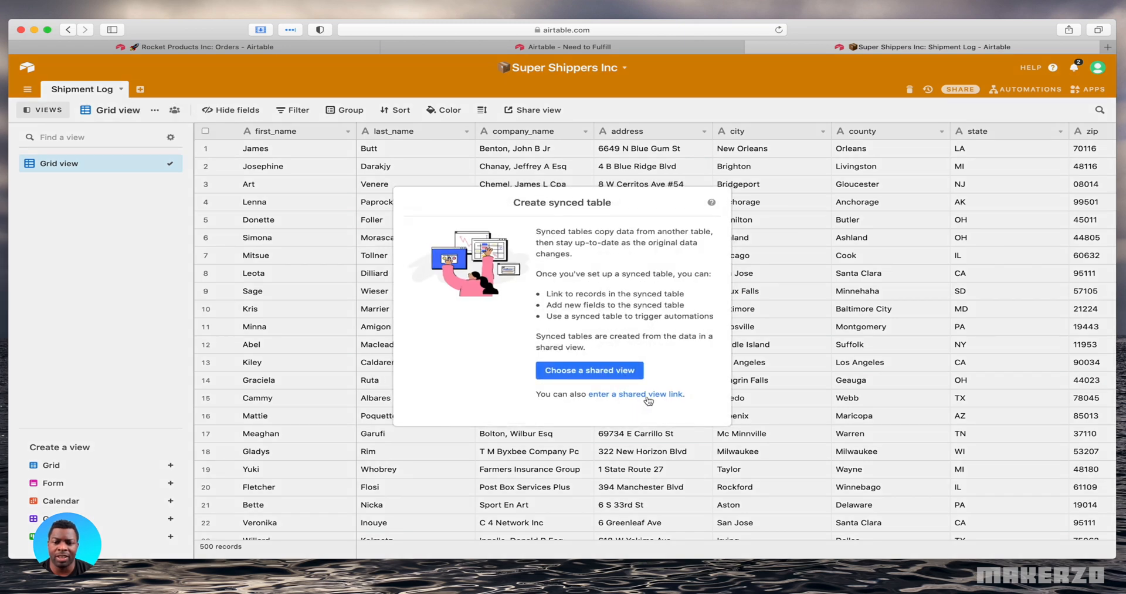
left_click(610, 396)
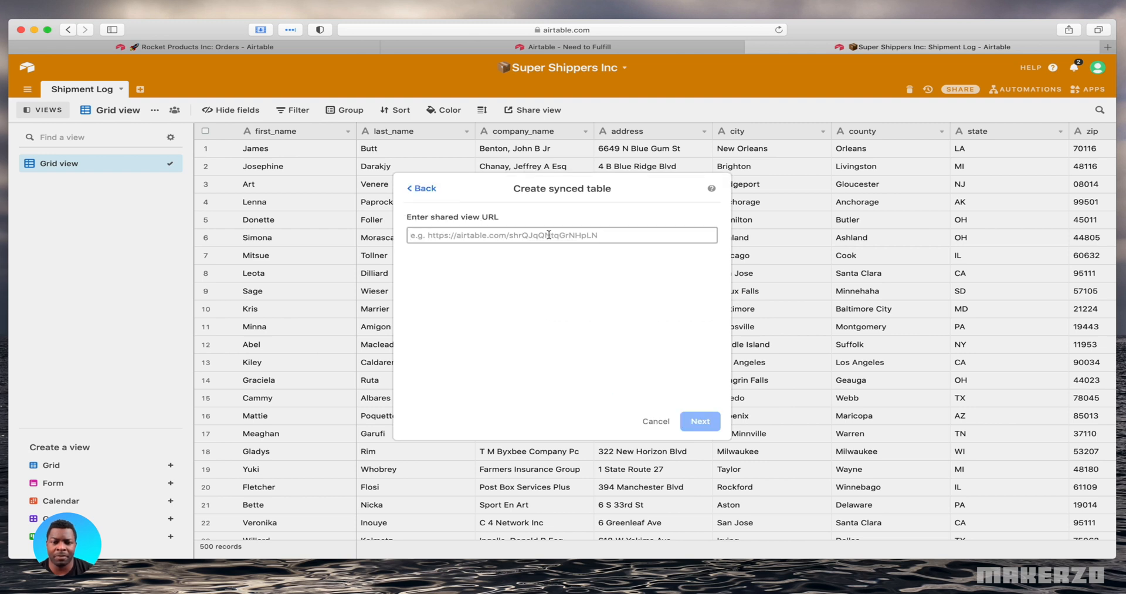
key("super+v")
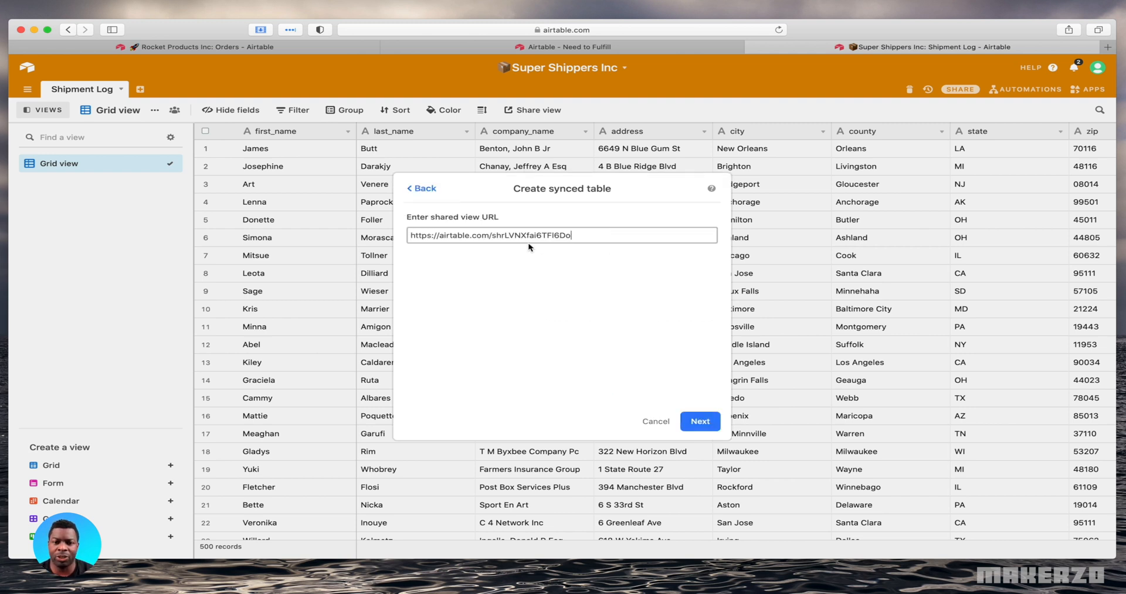
left_click(707, 422)
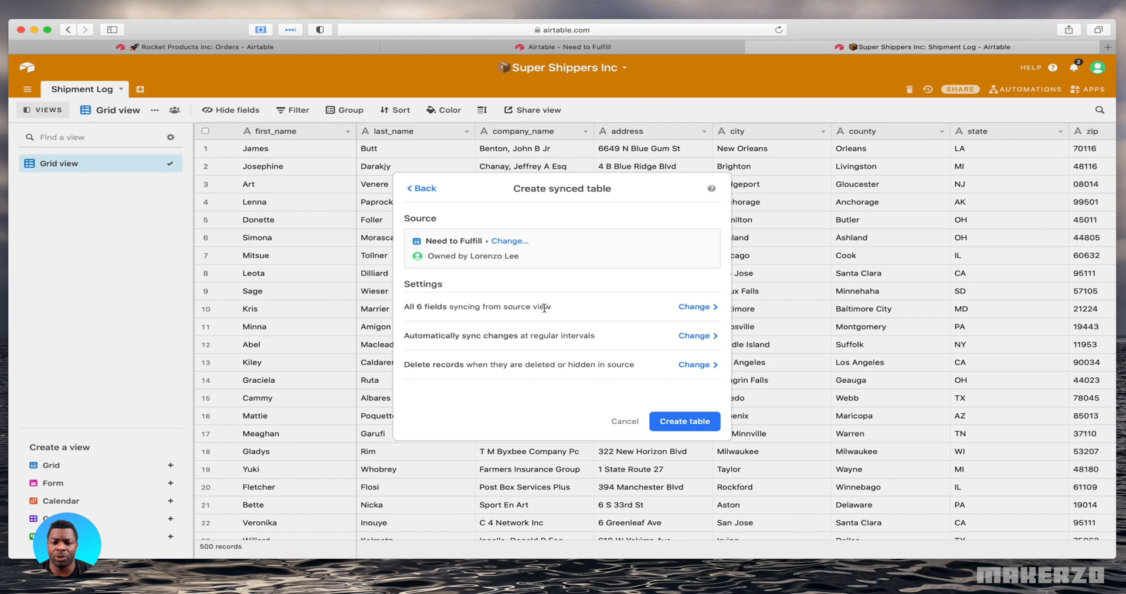
Review the synced table's field selection and update method settings, keeping all fields and automatic syncing
left_click(706, 308)
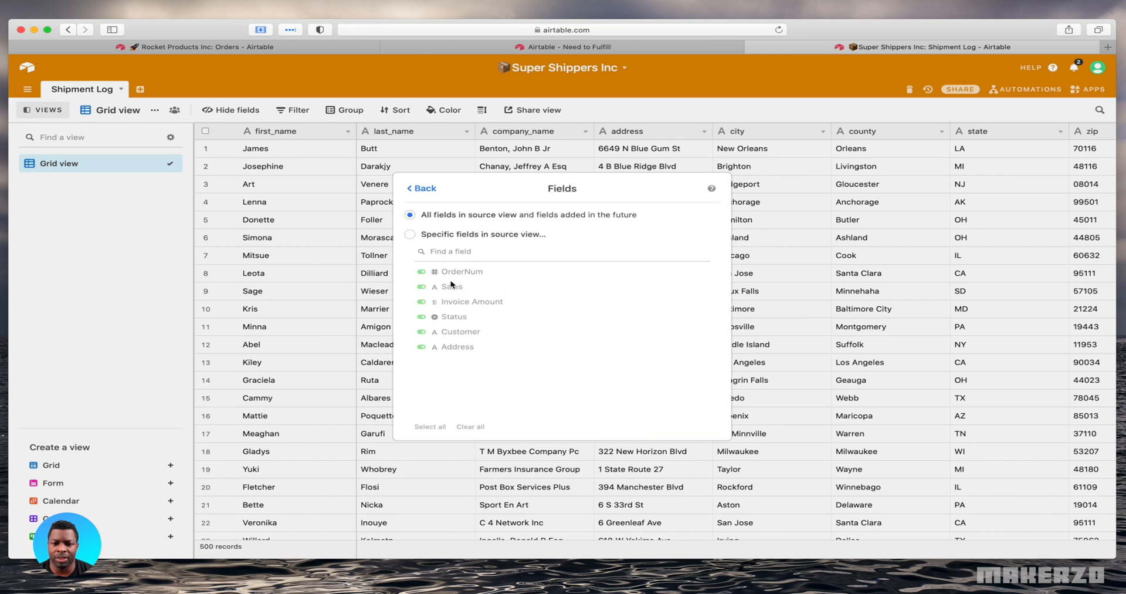
left_click(413, 192)
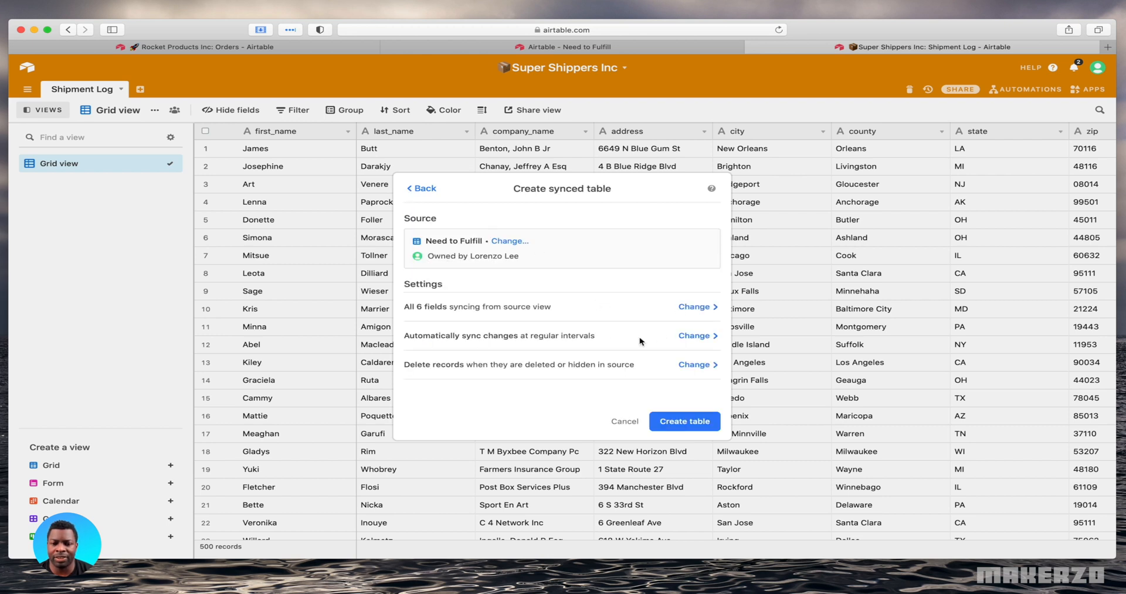
left_click(683, 338)
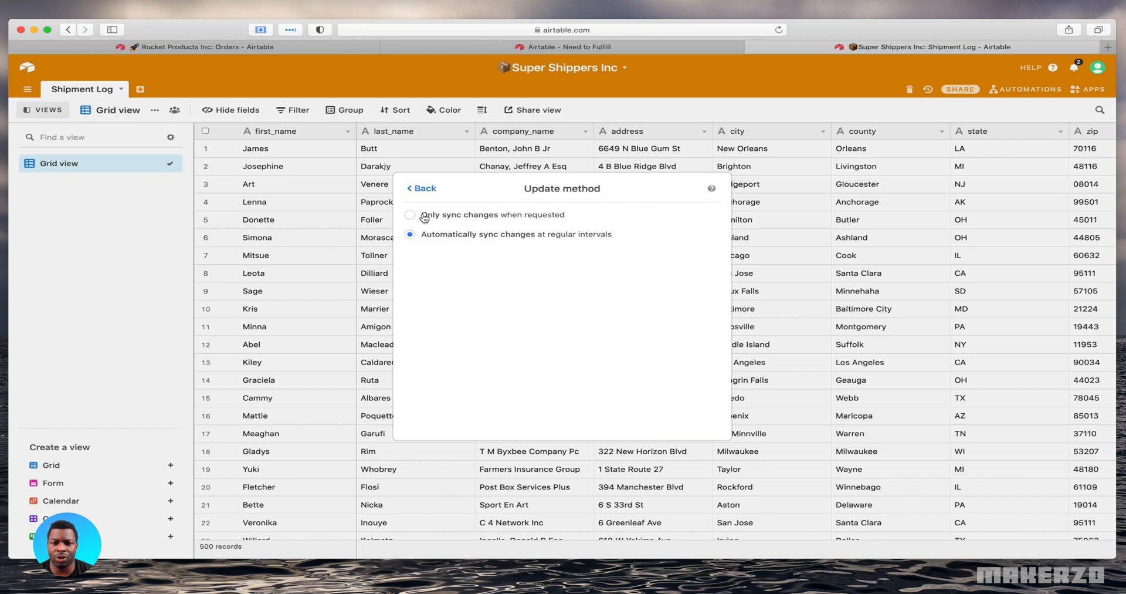
left_click(424, 190)
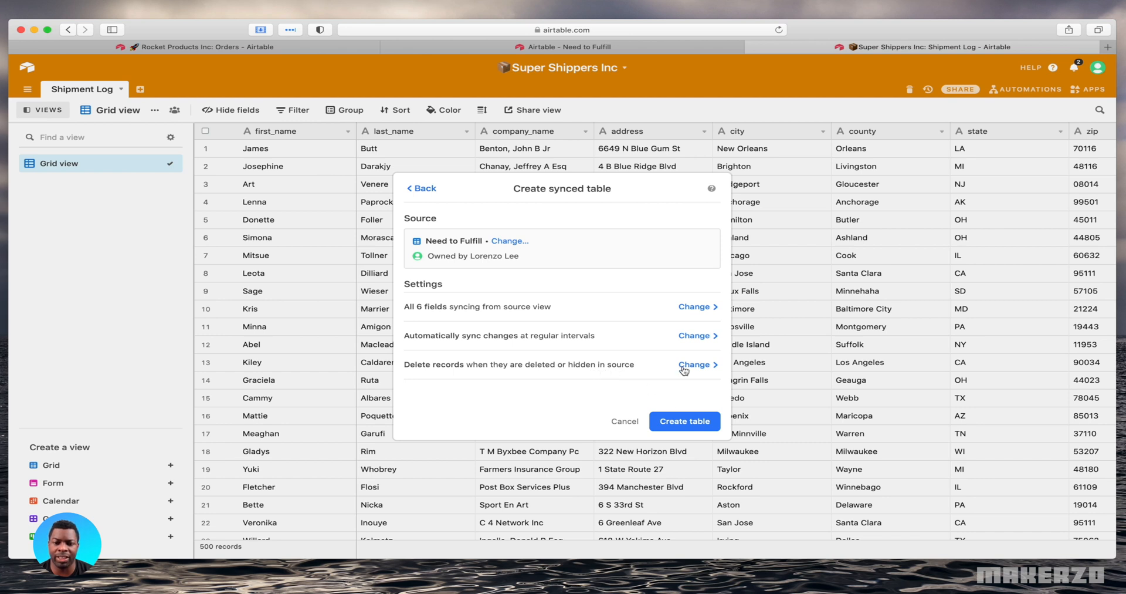
Set the synced table to leave records that are deleted or hidden in the source, and create the table
left_click(704, 366)
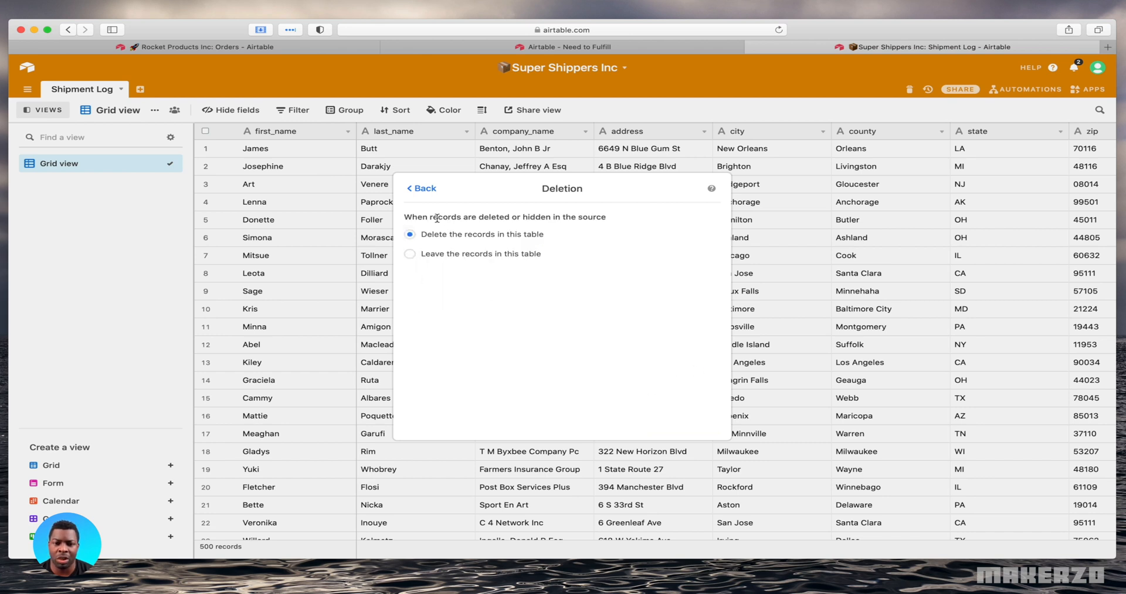
left_click(410, 253)
left_click(422, 189)
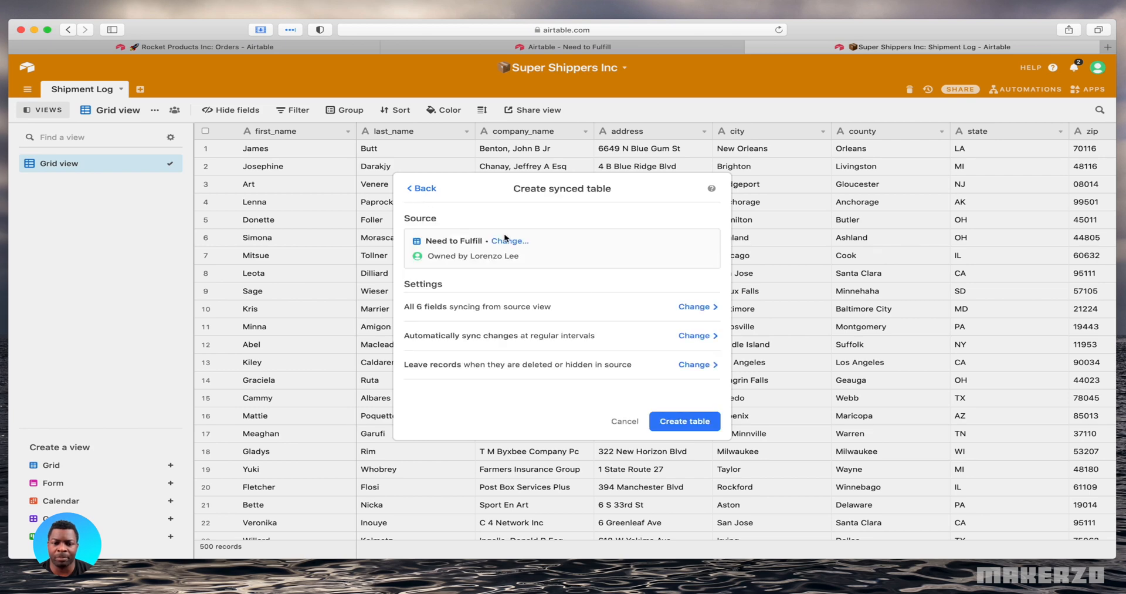
left_click(681, 431)
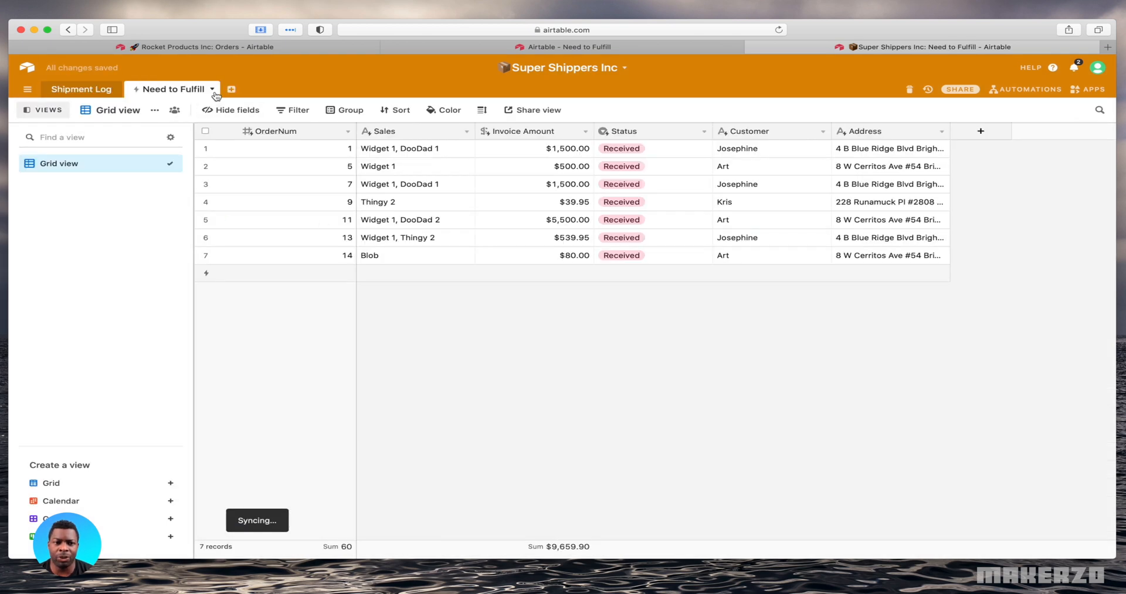
Compare the synced Need to Fulfill table with its source view in Rocket Products Inc and with the shared view page
double_click(180, 94)
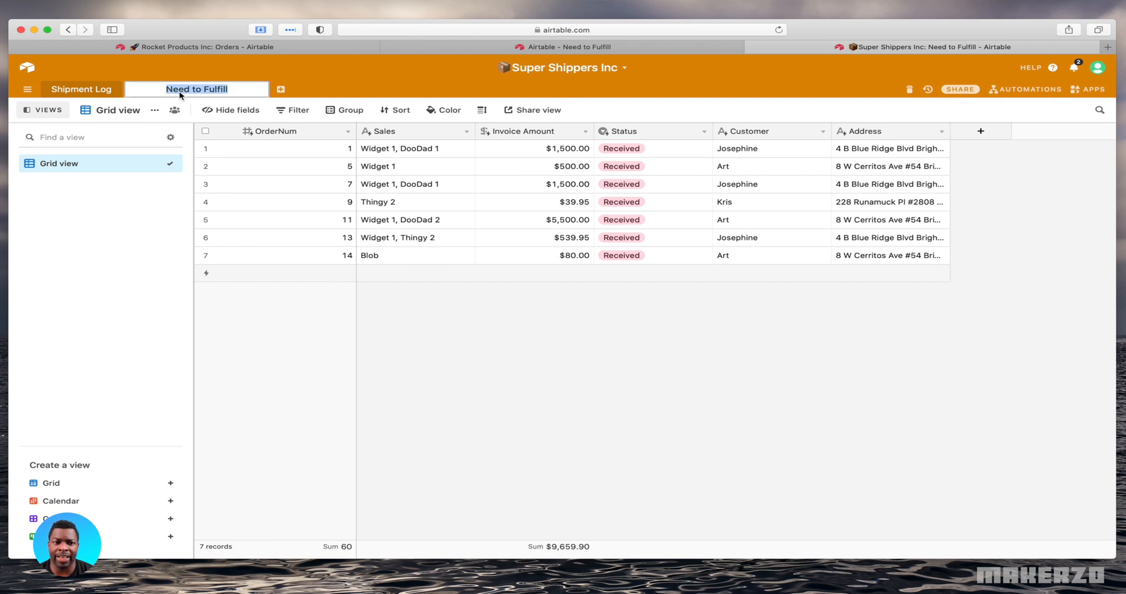
left_click(430, 95)
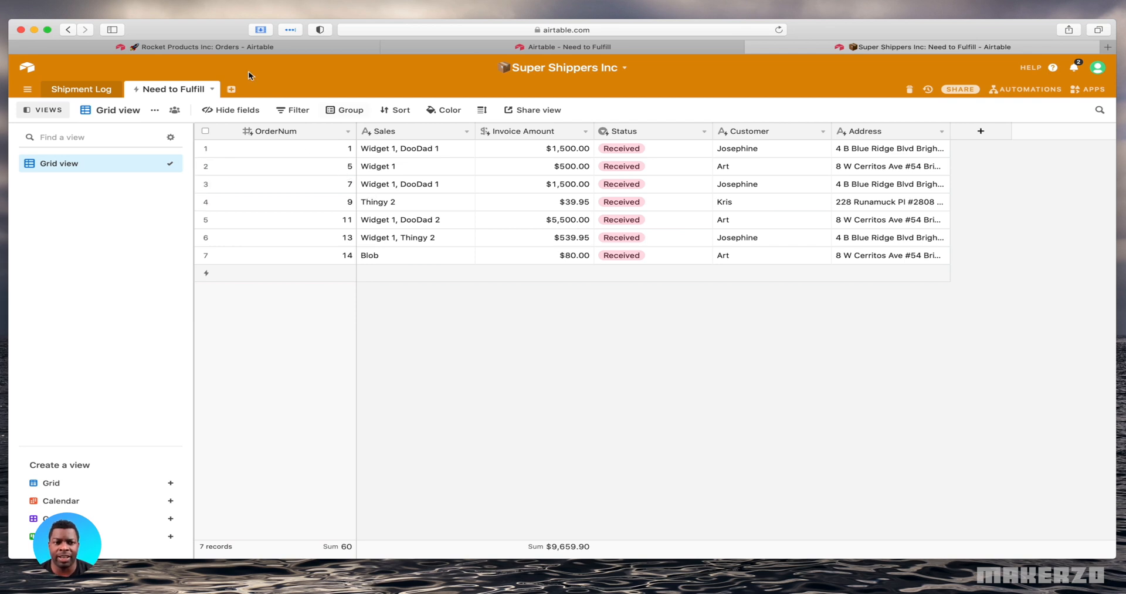
left_click(248, 49)
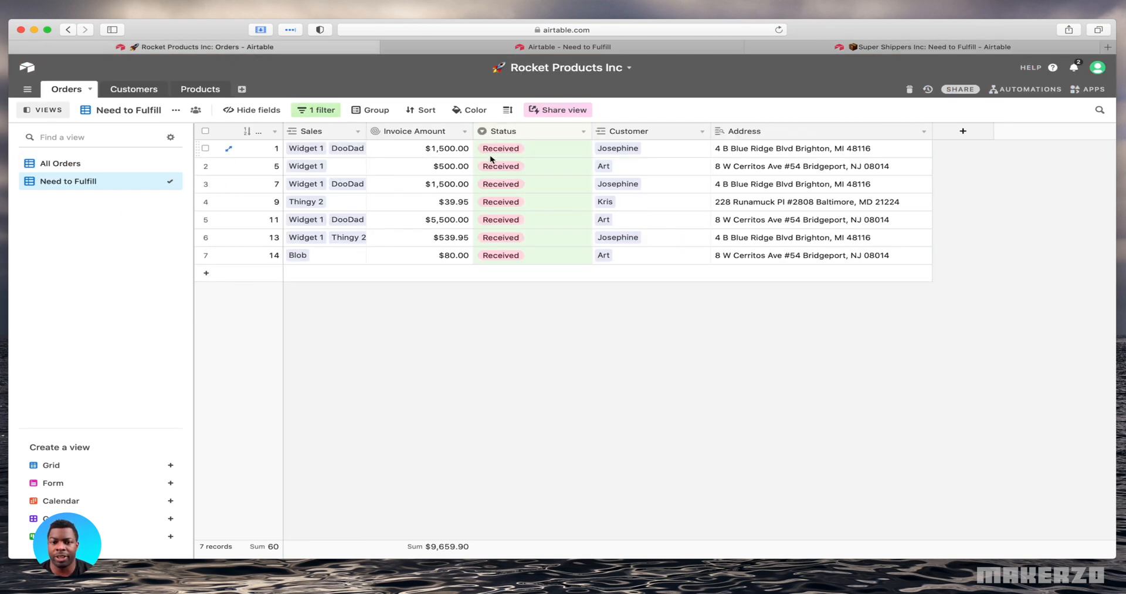
left_click(815, 44)
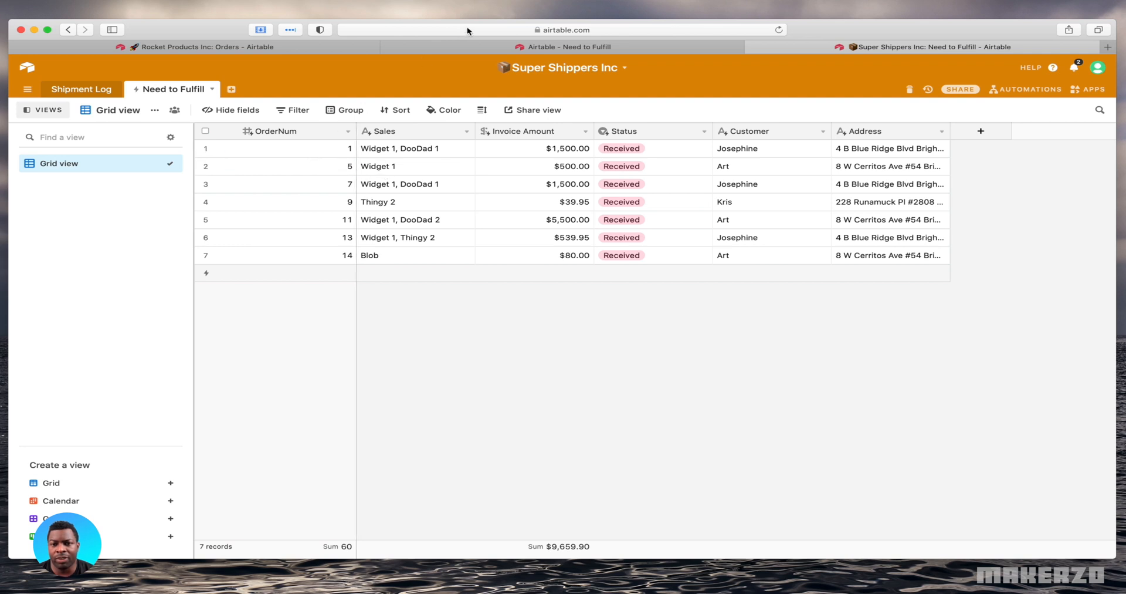
left_click(572, 45)
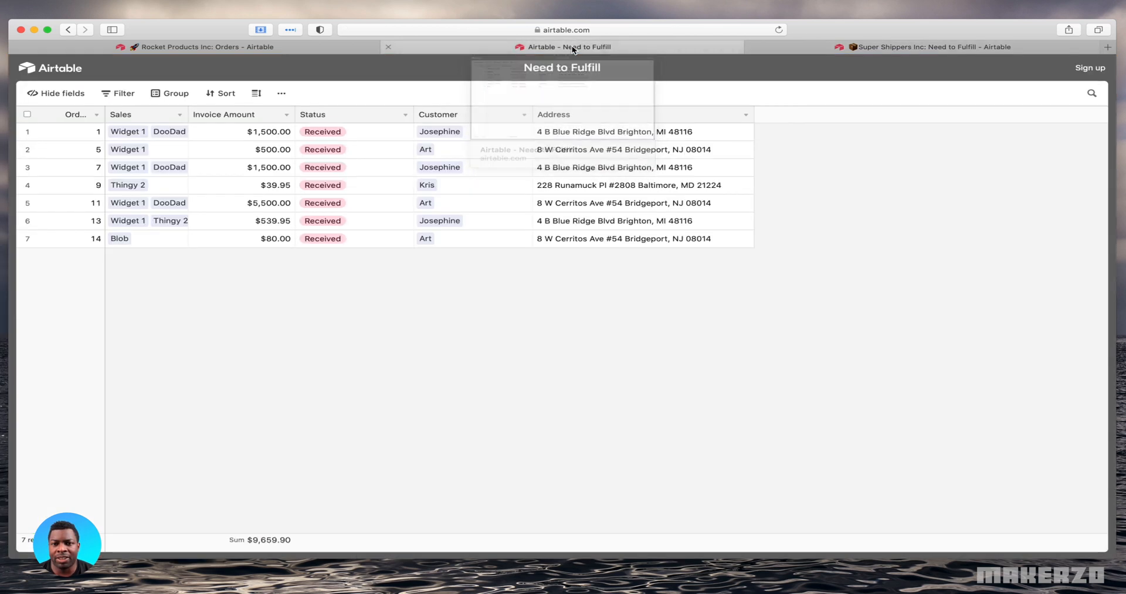
left_click(905, 47)
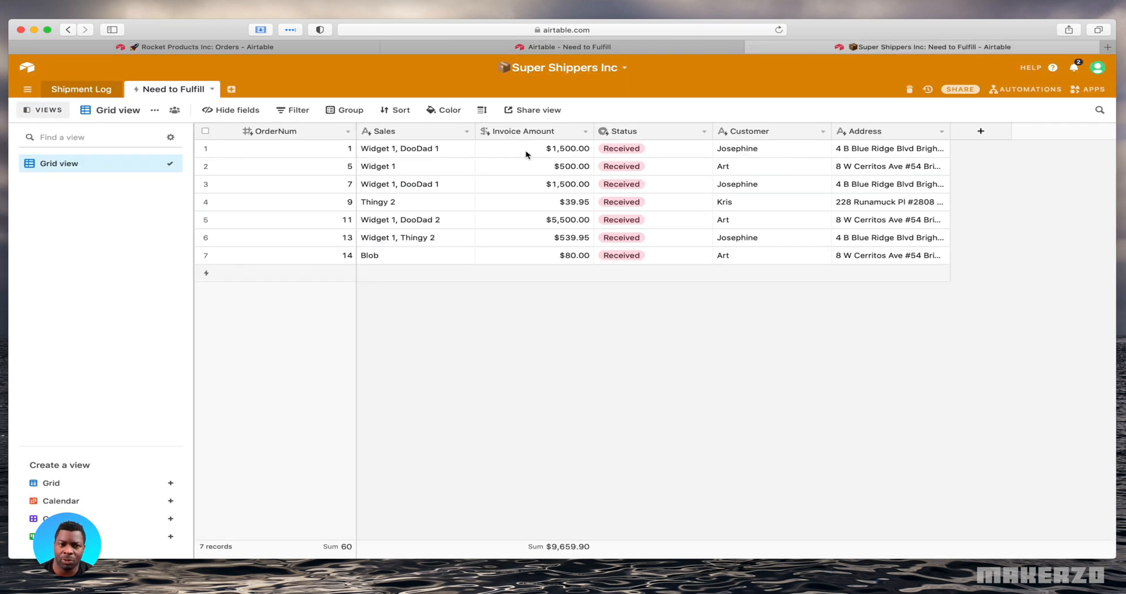
Try to edit Sales values in the synced table and check which record actions are available for order 14
left_click(359, 147)
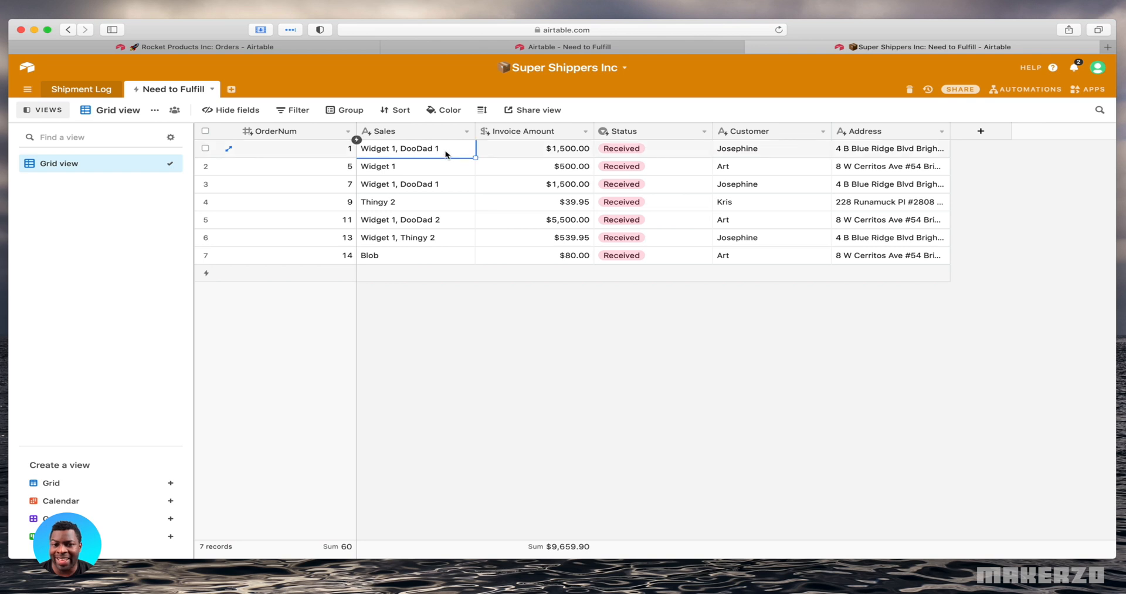
double_click(390, 185)
left_click(413, 165)
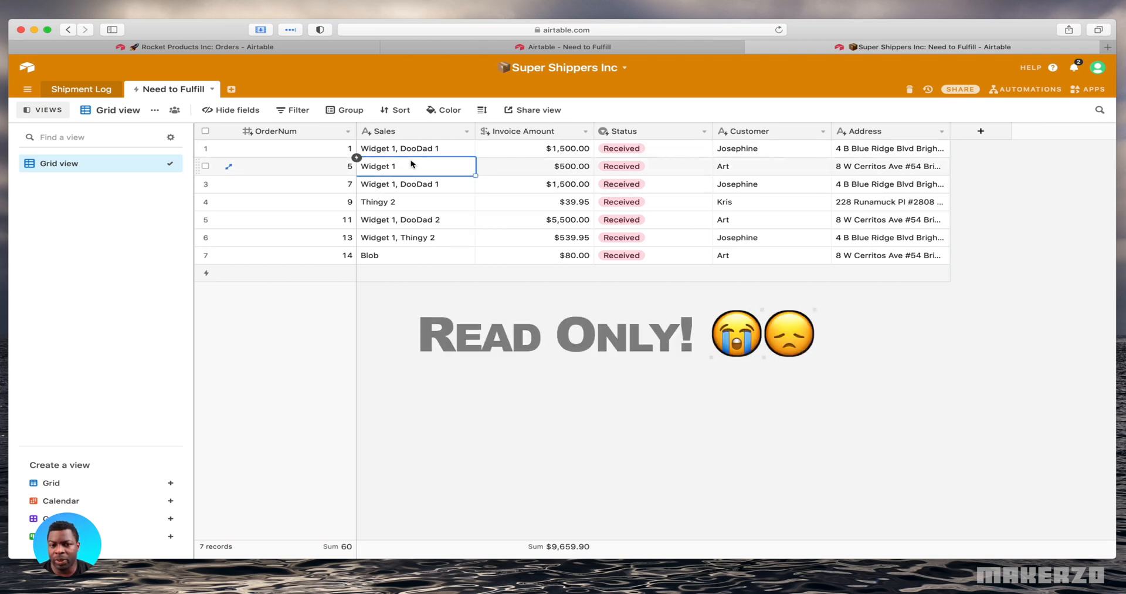
left_click(206, 255)
right_click(297, 253)
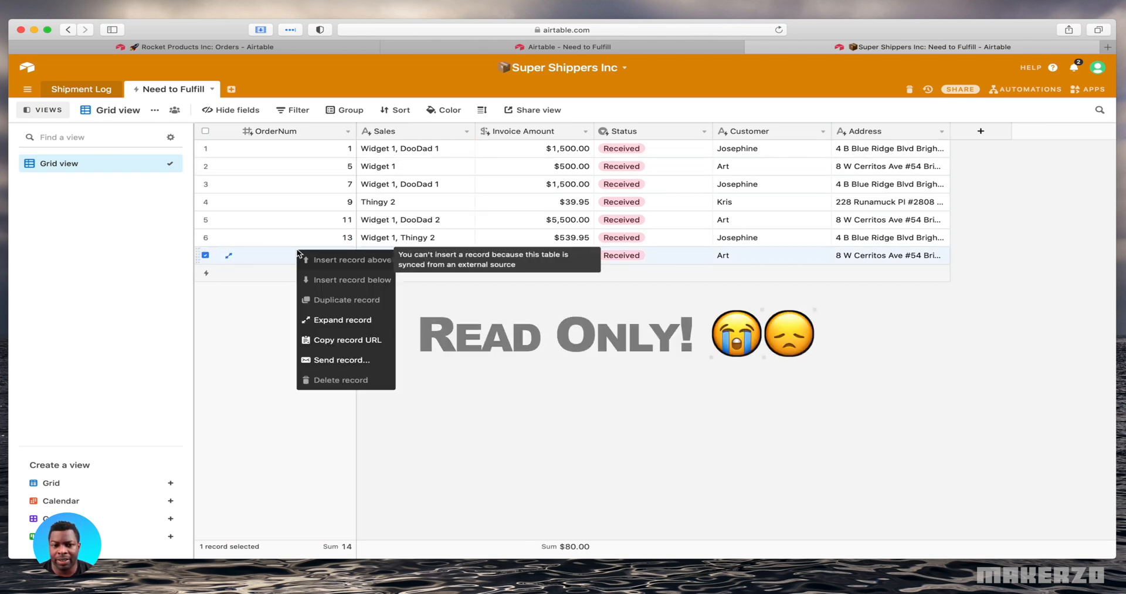
left_click(552, 336)
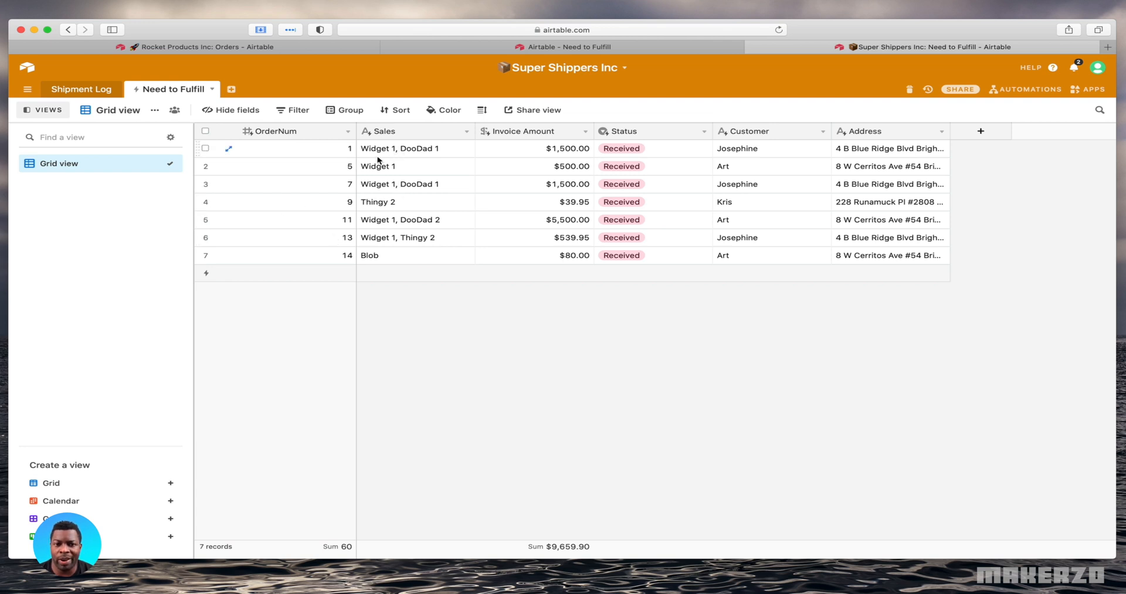
Add a new field to the synced Need to Fulfill table and name it Fulfillment Status
left_click(980, 131)
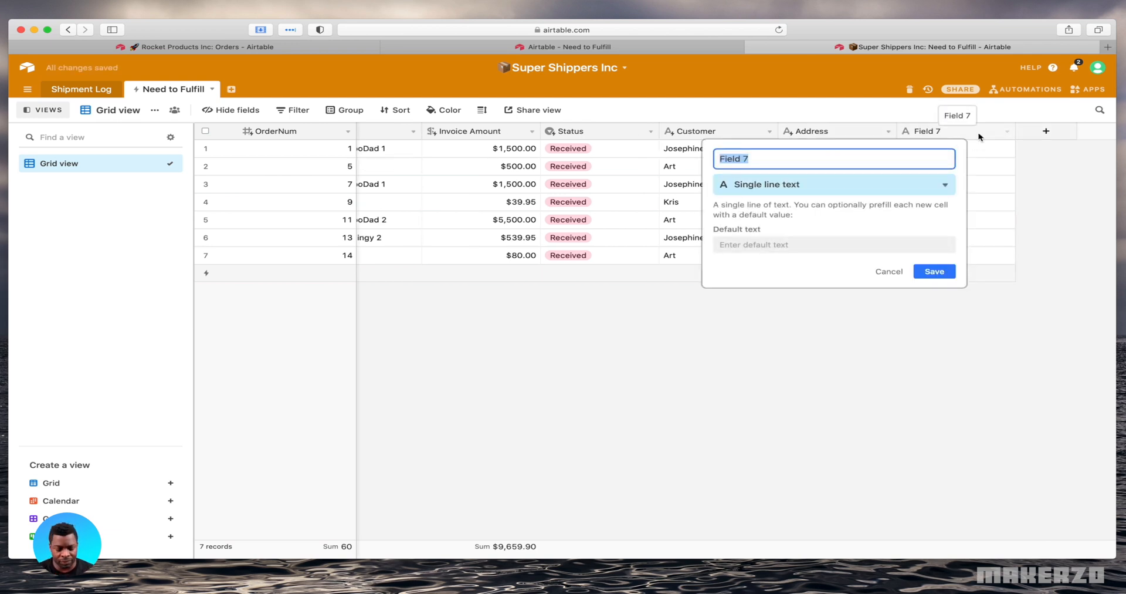
type("Status")
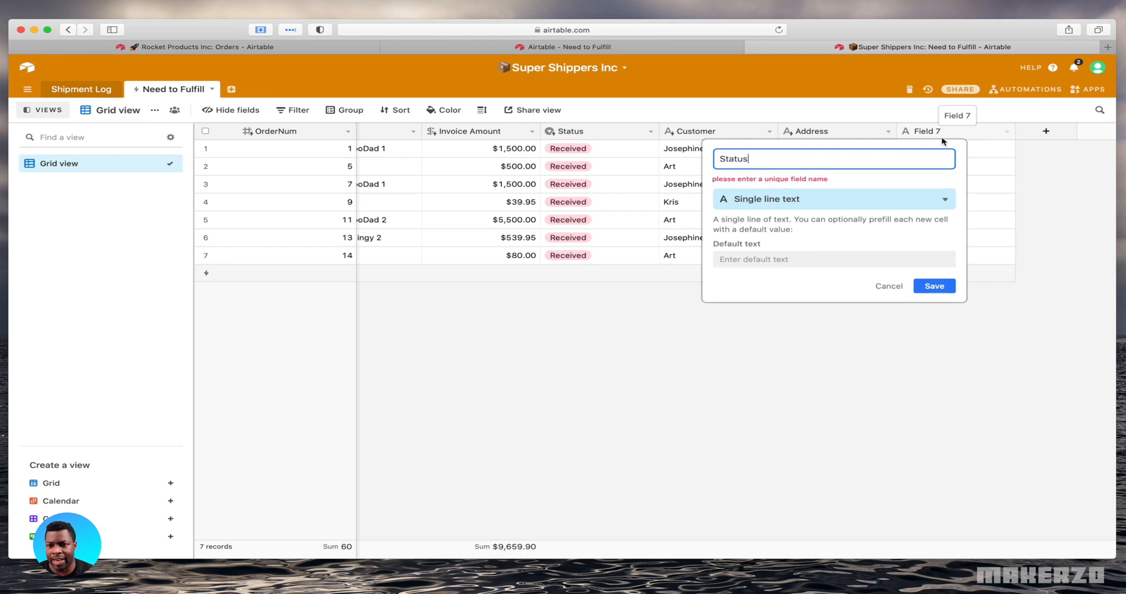
left_click(868, 201)
left_click(809, 161)
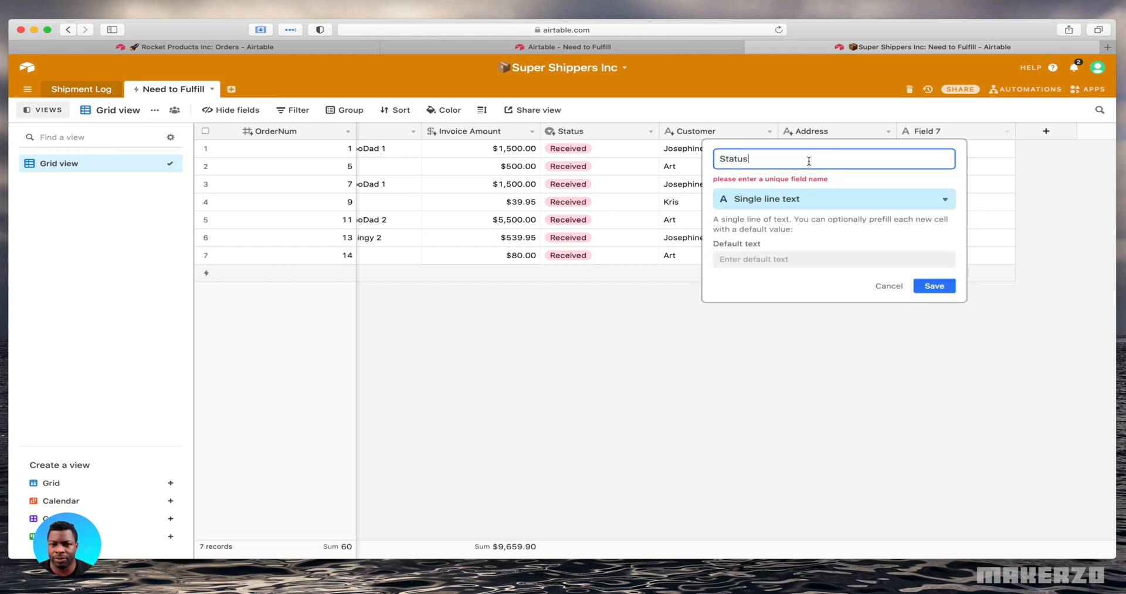
key("BackSpace")
key("BackSpace")
key("BackSpace")
key("BackSpace")
key("BackSpace")
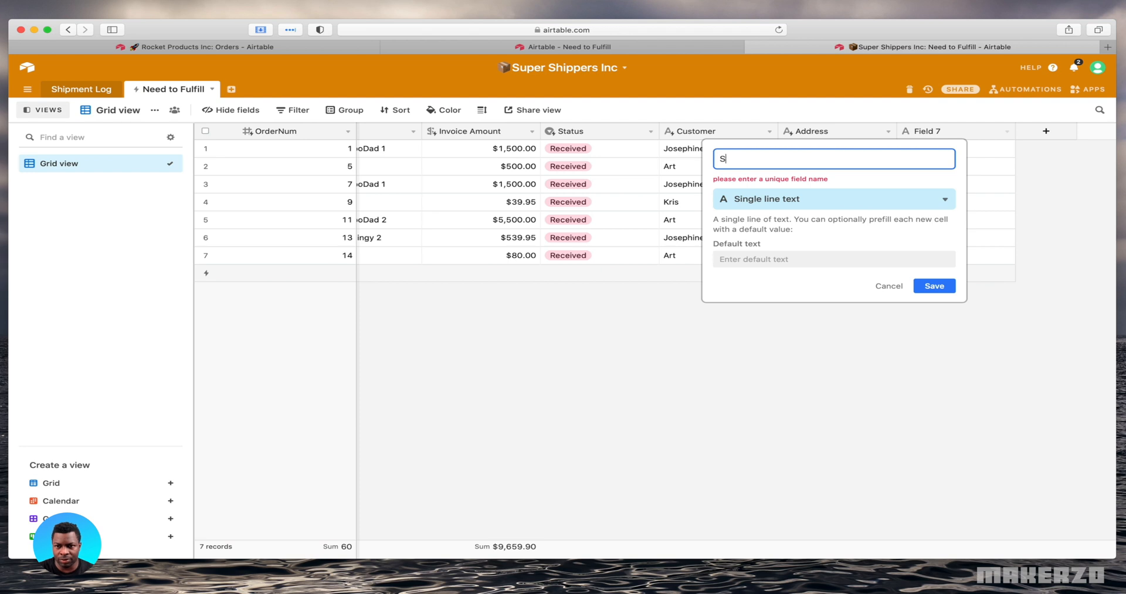
type("h")
key("BackSpace")
key("BackSpace")
type("Fulf")
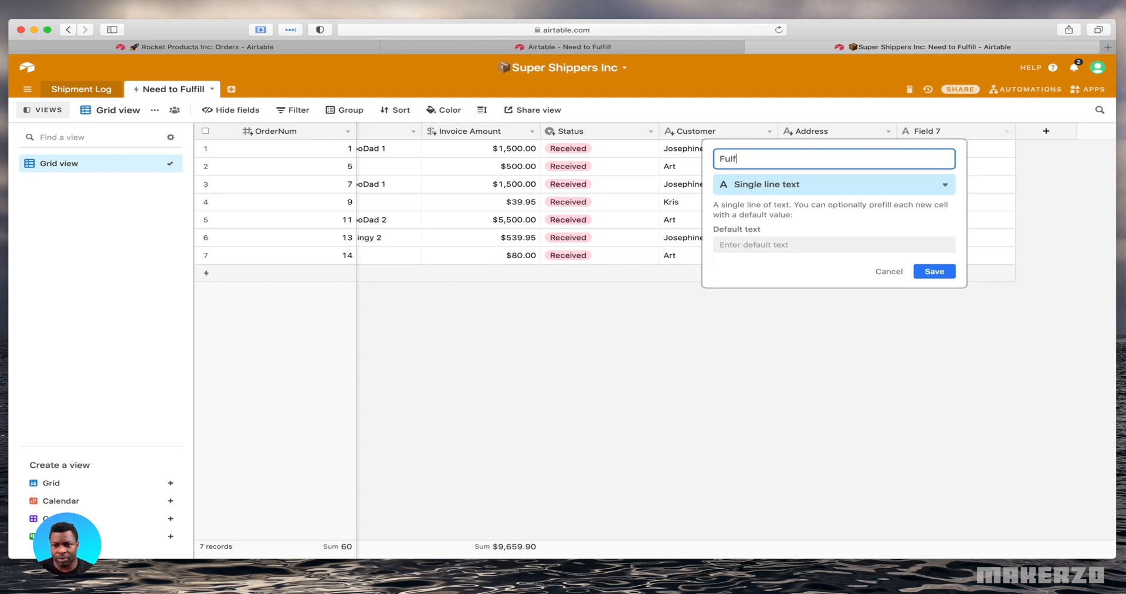
type("illment Status")
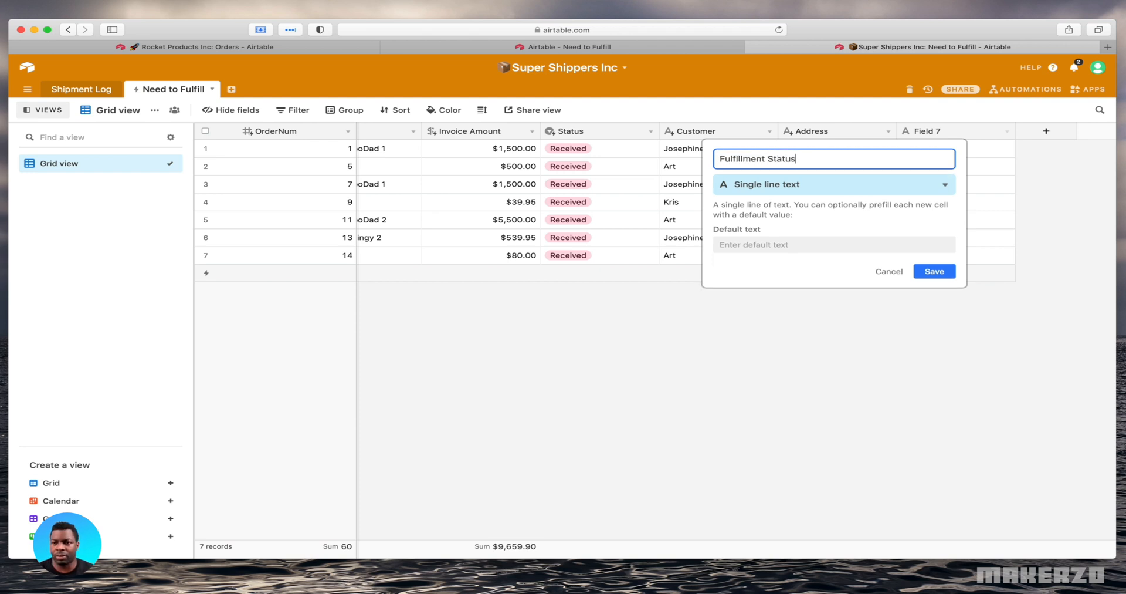
Make the Fulfillment Status field a single select with a Fulfilled option and save the field
left_click(802, 184)
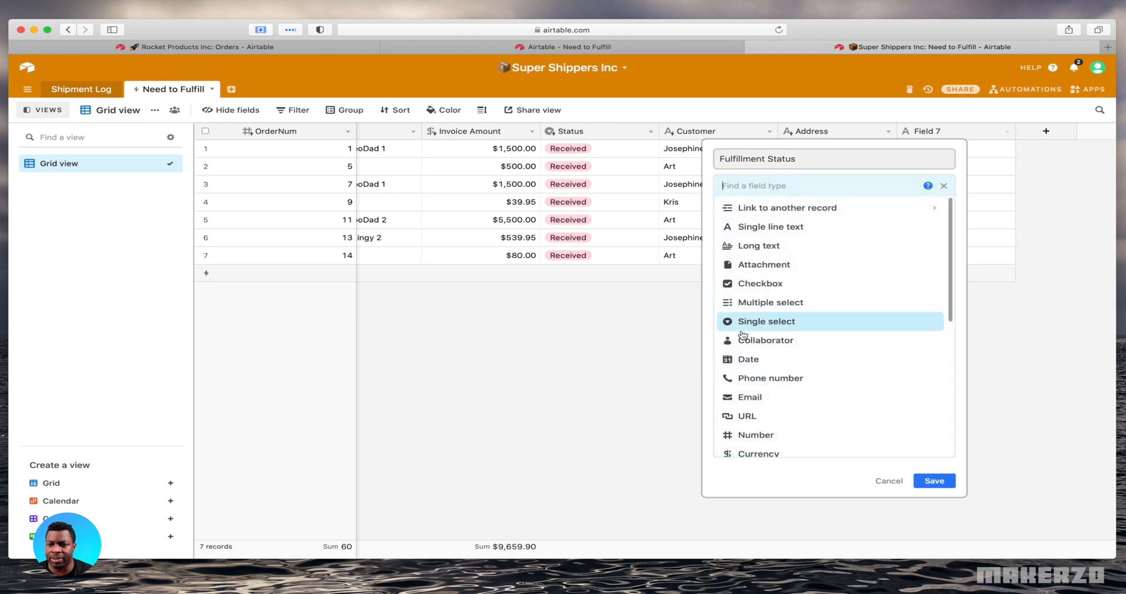
left_click(793, 323)
left_click(786, 277)
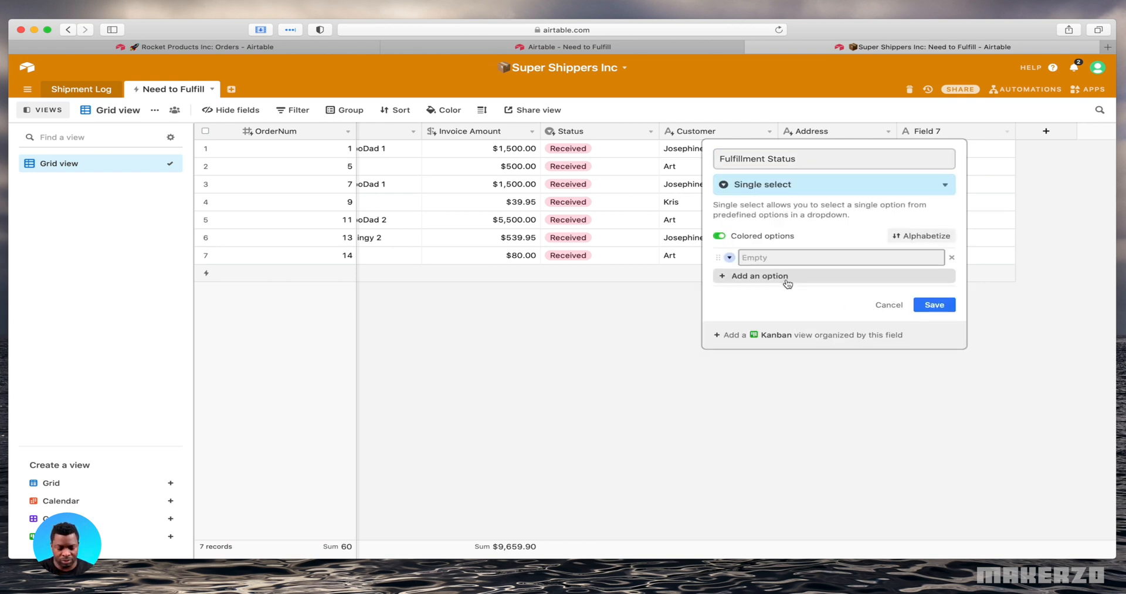
type("Fulfilled")
key("Return")
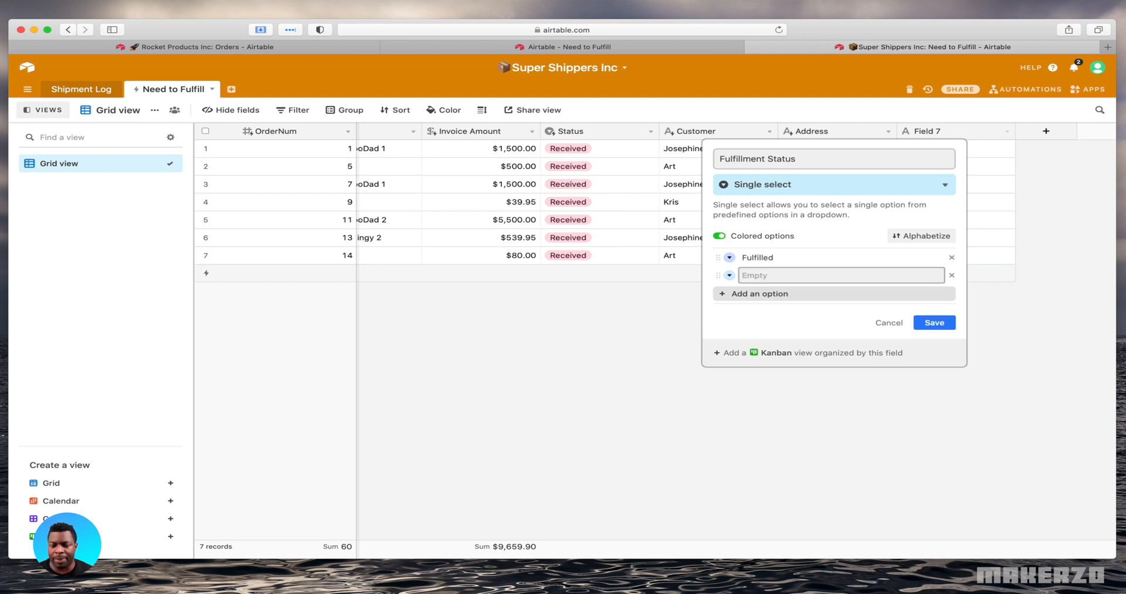
left_click(939, 322)
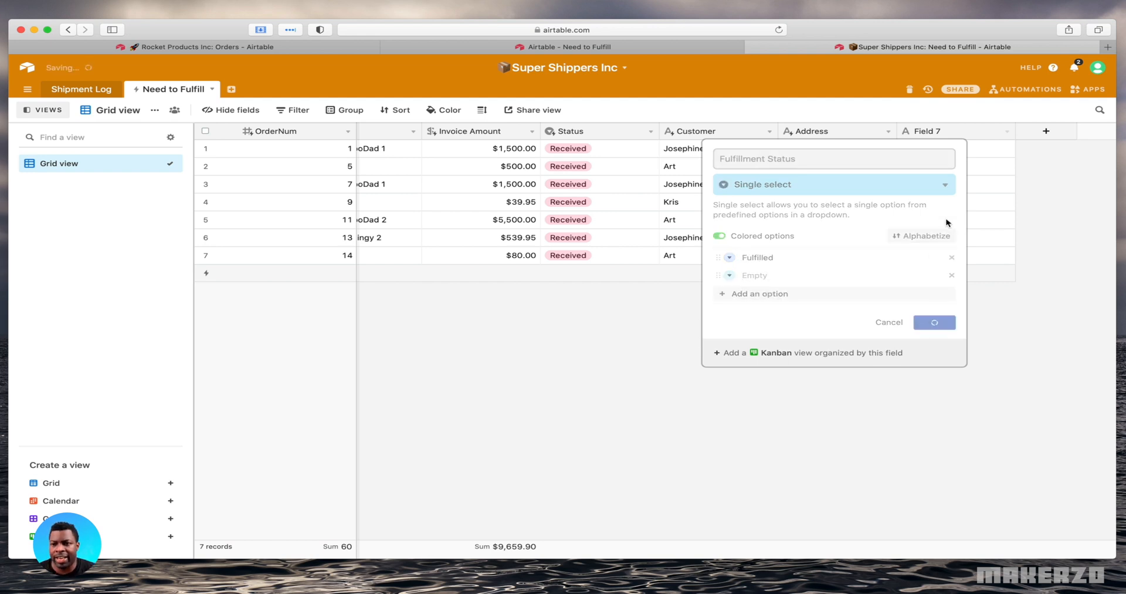
Set the Fulfillment Status of order 1 to Fulfilled
left_click(950, 152)
left_click(949, 151)
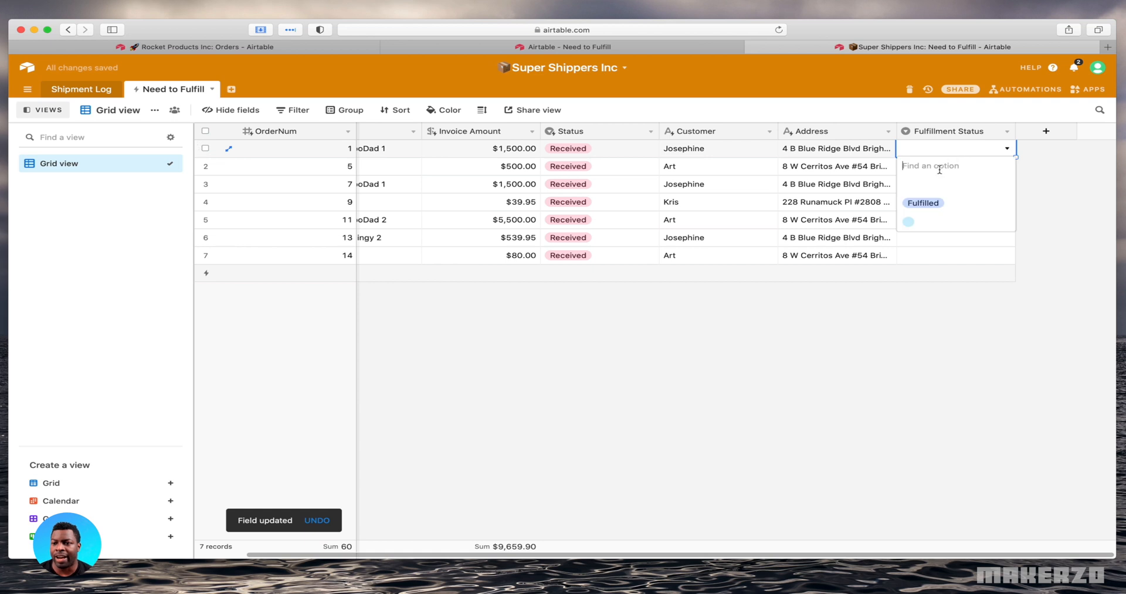
left_click(923, 203)
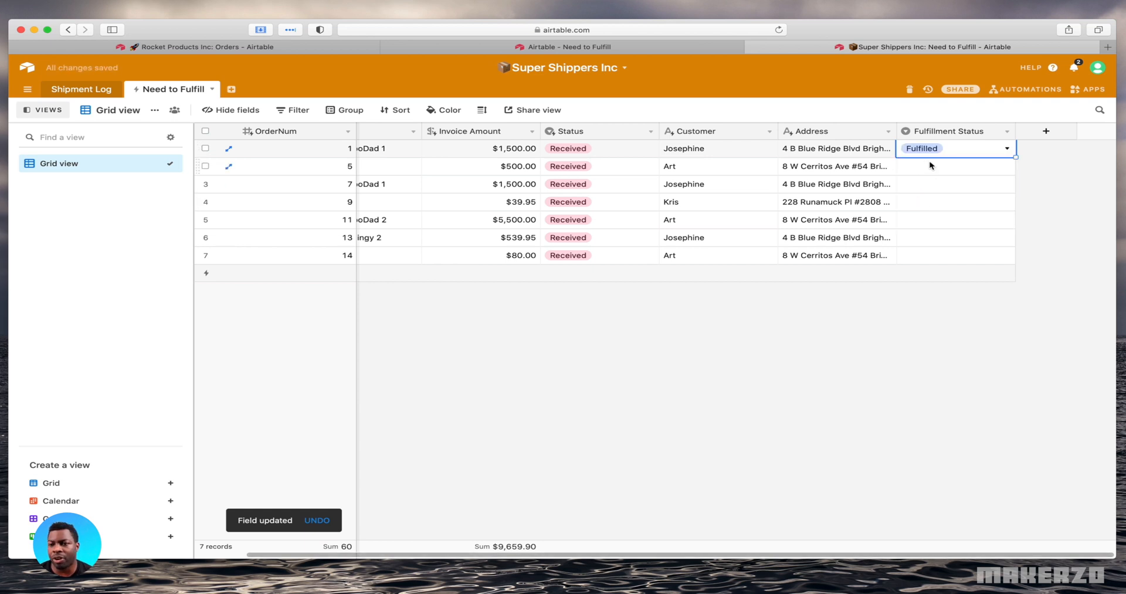
left_click(874, 337)
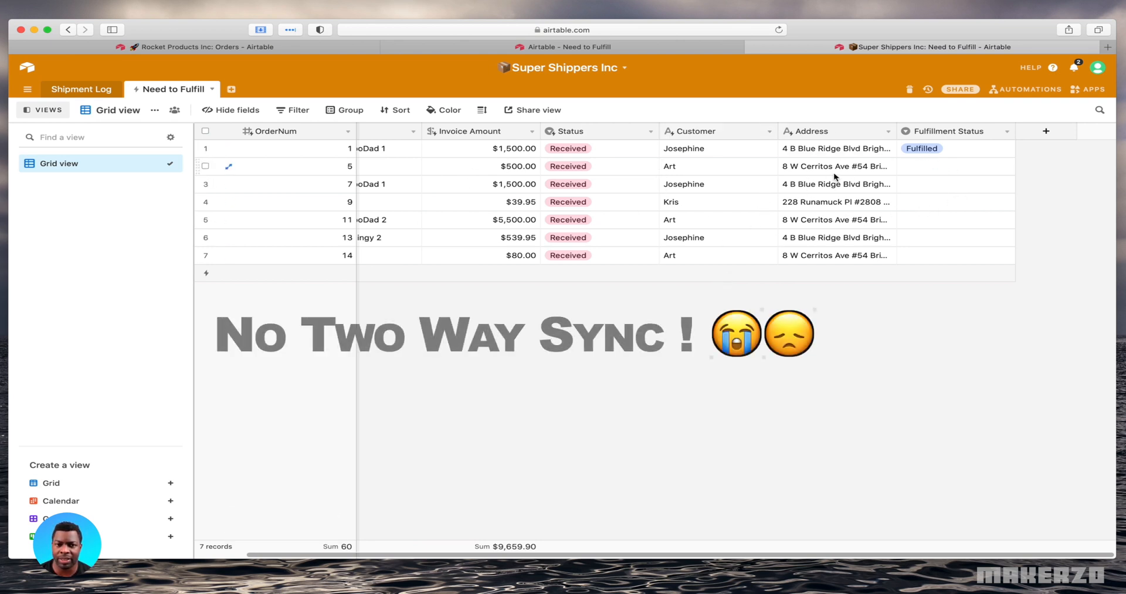
Check whether the Fulfillment Status field carries over to the Rocket Products Inc source view, and return to the synced table
left_click(252, 46)
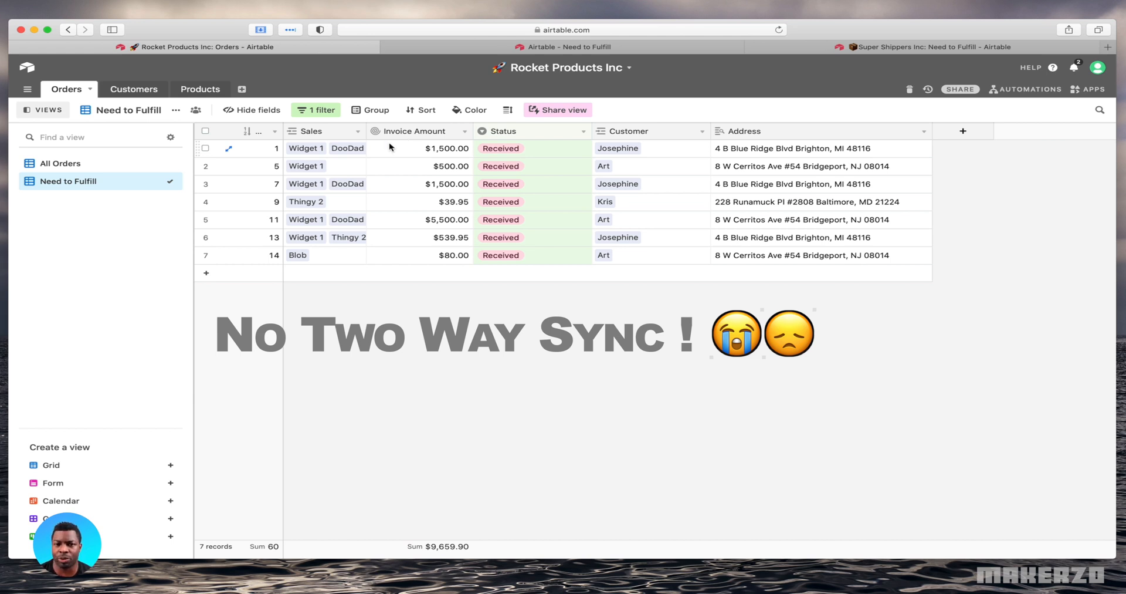
left_click(913, 46)
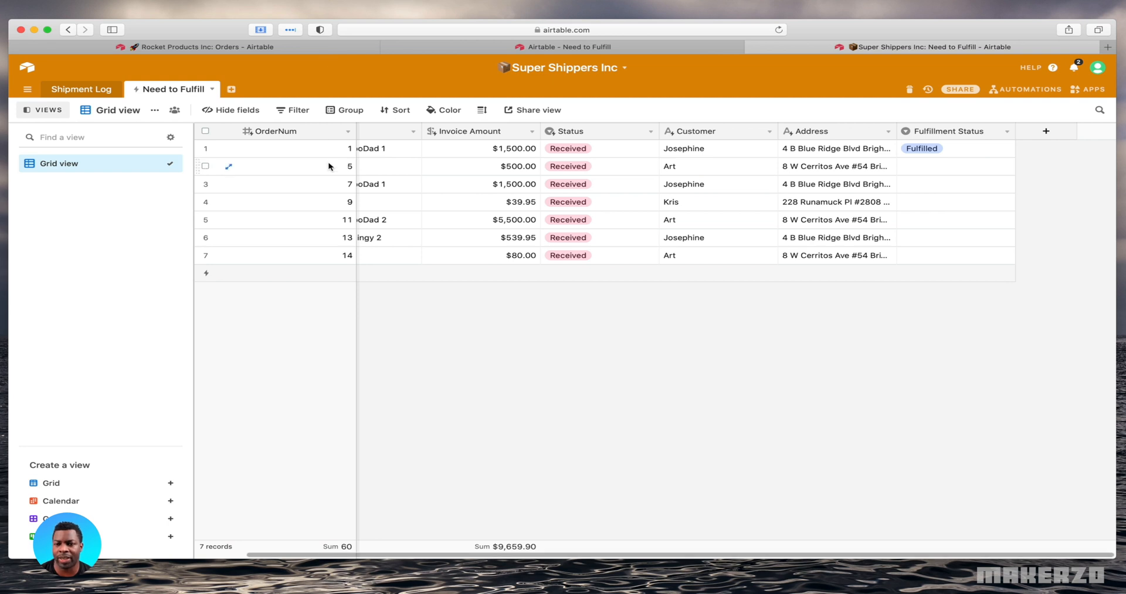
scroll(458, 194, "left", 2)
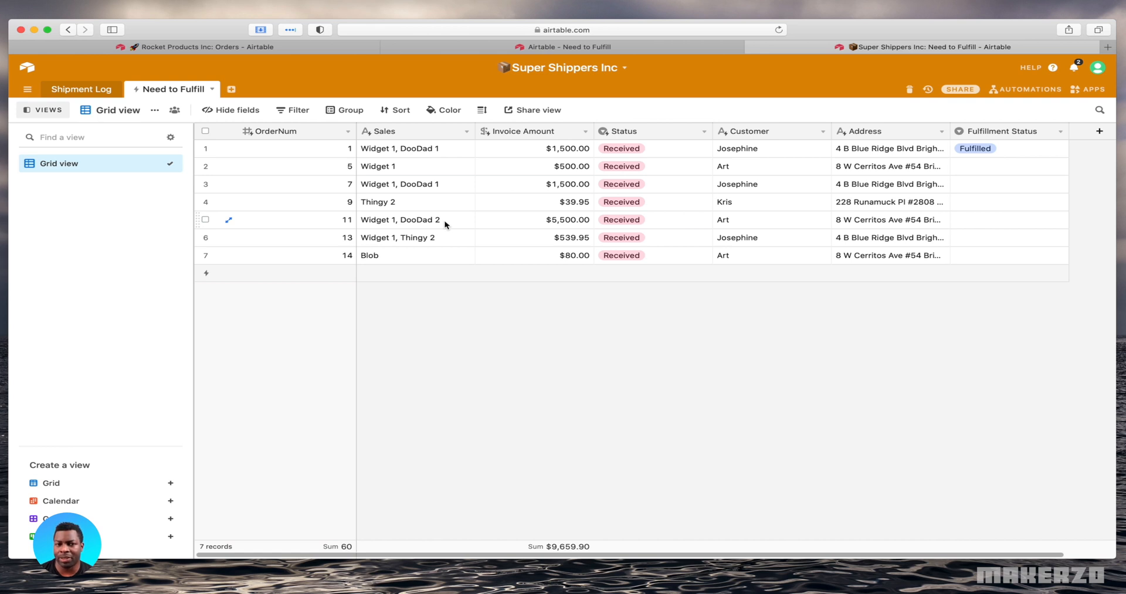
In the Rocket Products Inc Need to Fulfill view, delete the records for orders 9, 11 and 13
left_click(201, 49)
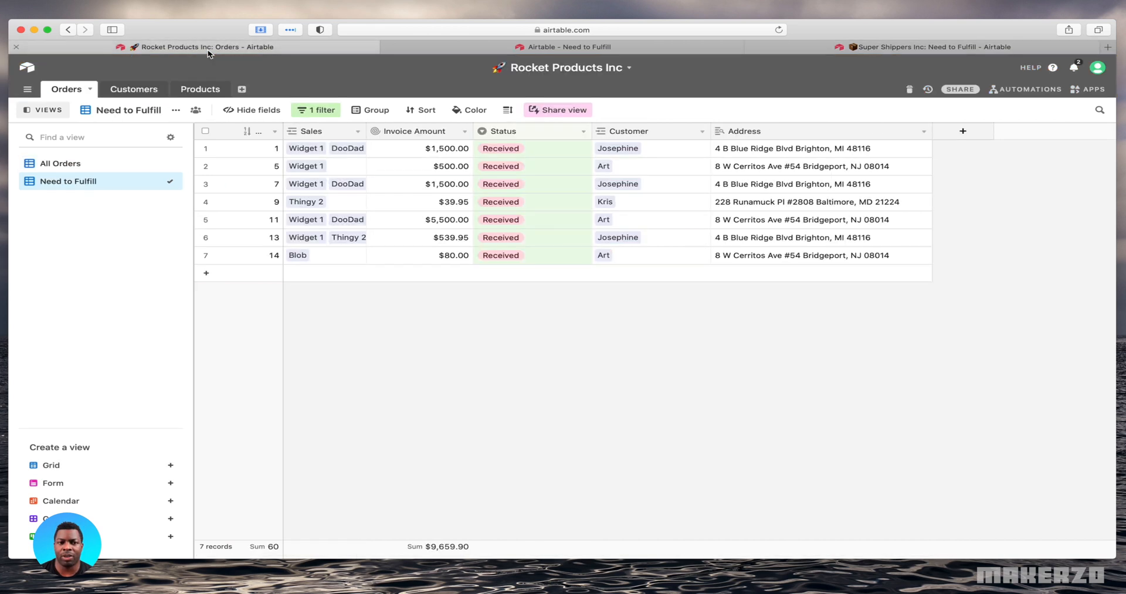
left_click(205, 201)
left_click(205, 220)
left_click(205, 237)
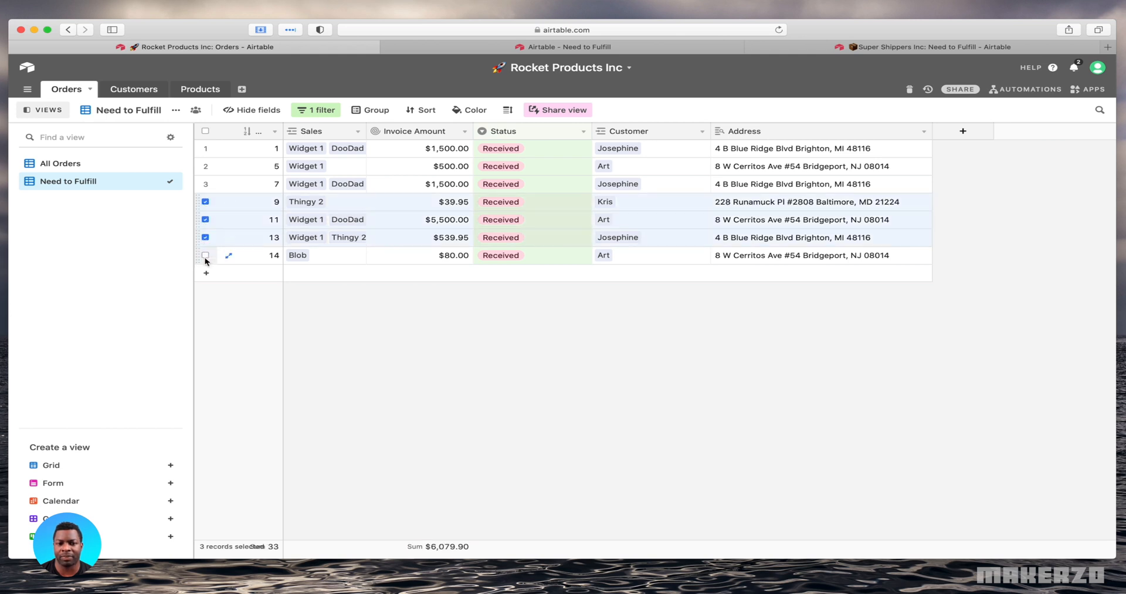
right_click(233, 237)
left_click(284, 262)
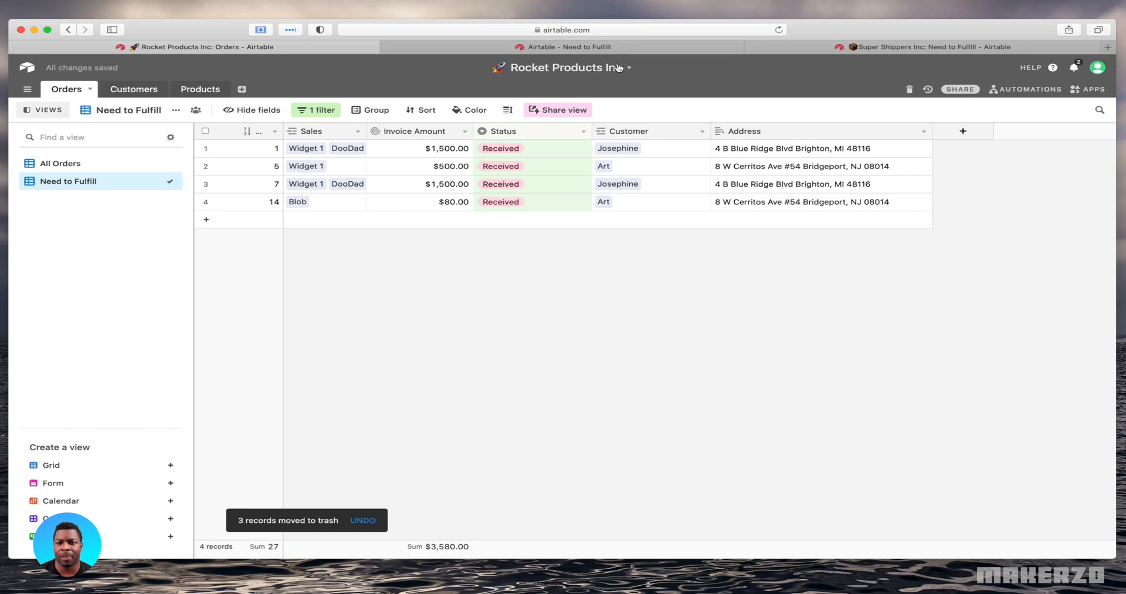
In Super Shippers Inc, run an immediate sync of the Need to Fulfill table
left_click(870, 47)
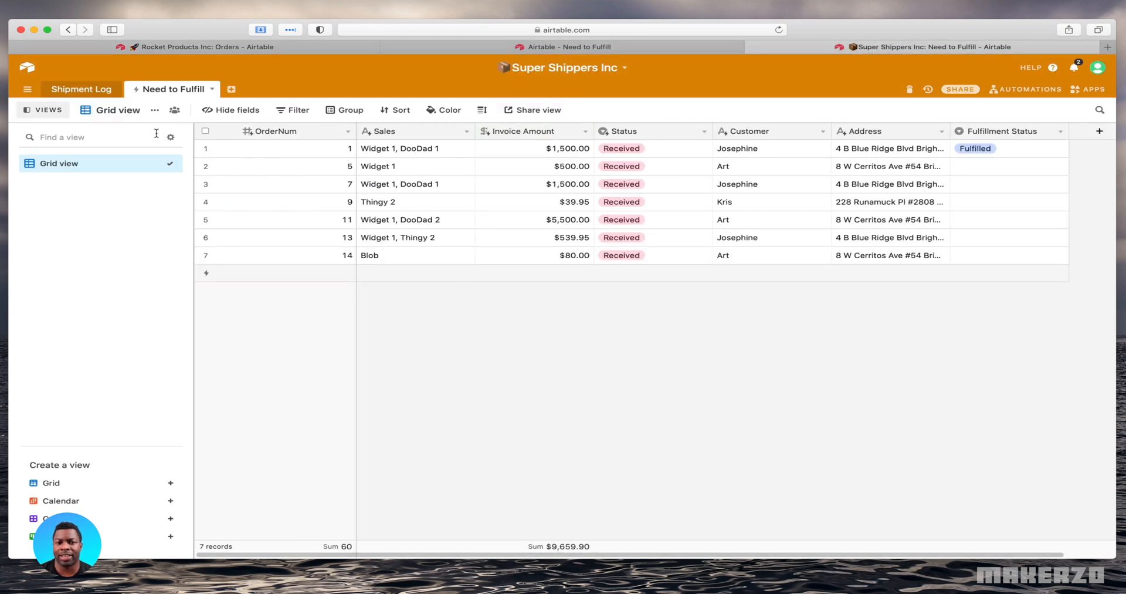
left_click(163, 91)
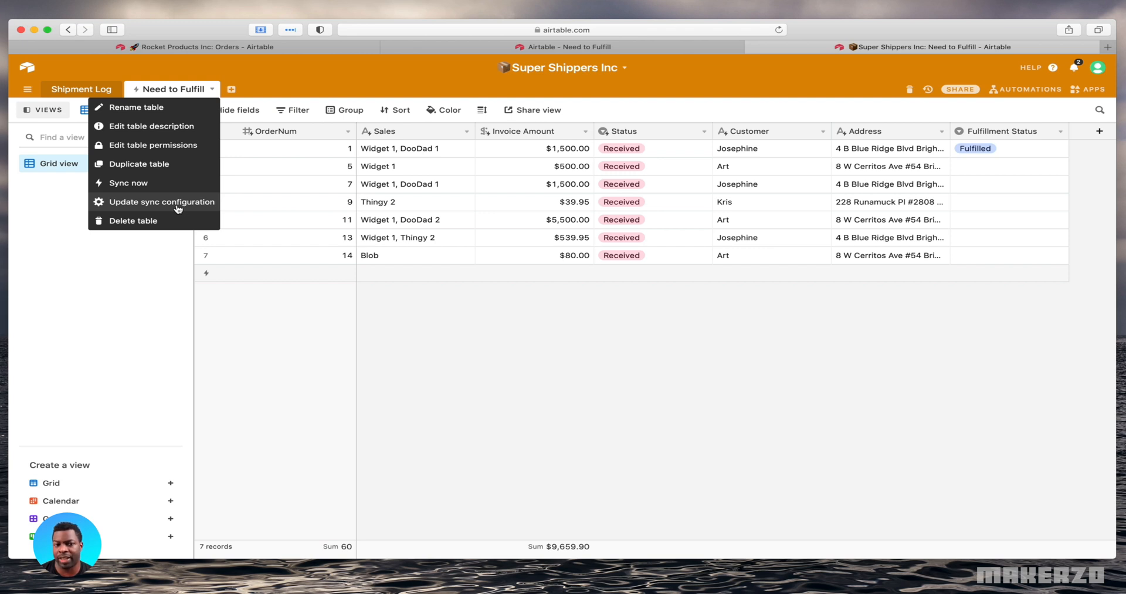
left_click(155, 186)
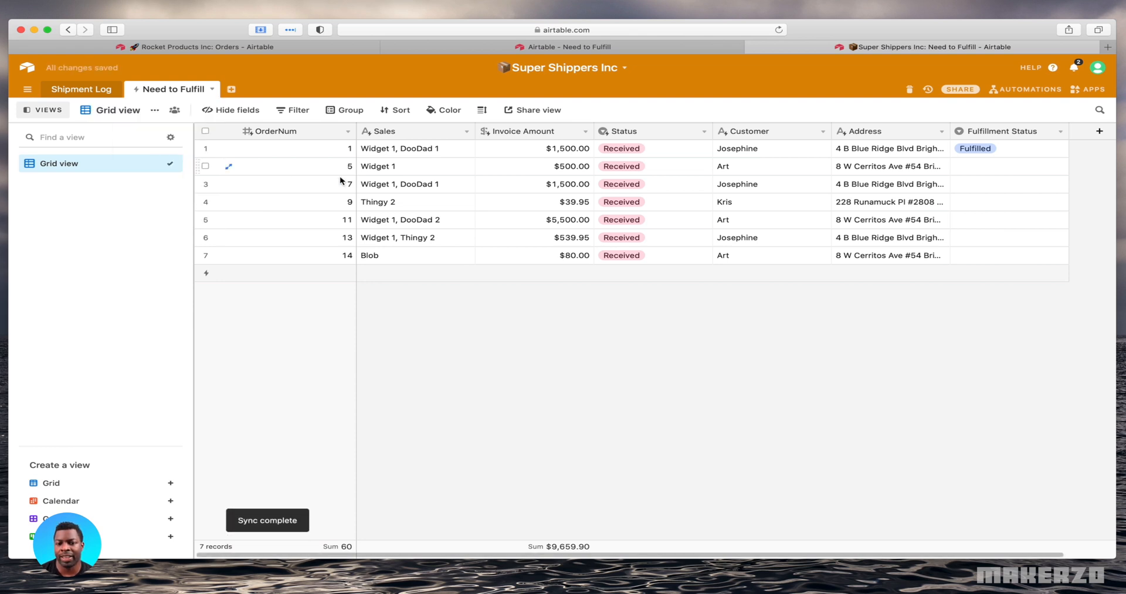
Compare the synced table with its source view, and set its sync to delete records that are deleted or hidden in the source
left_click(178, 46)
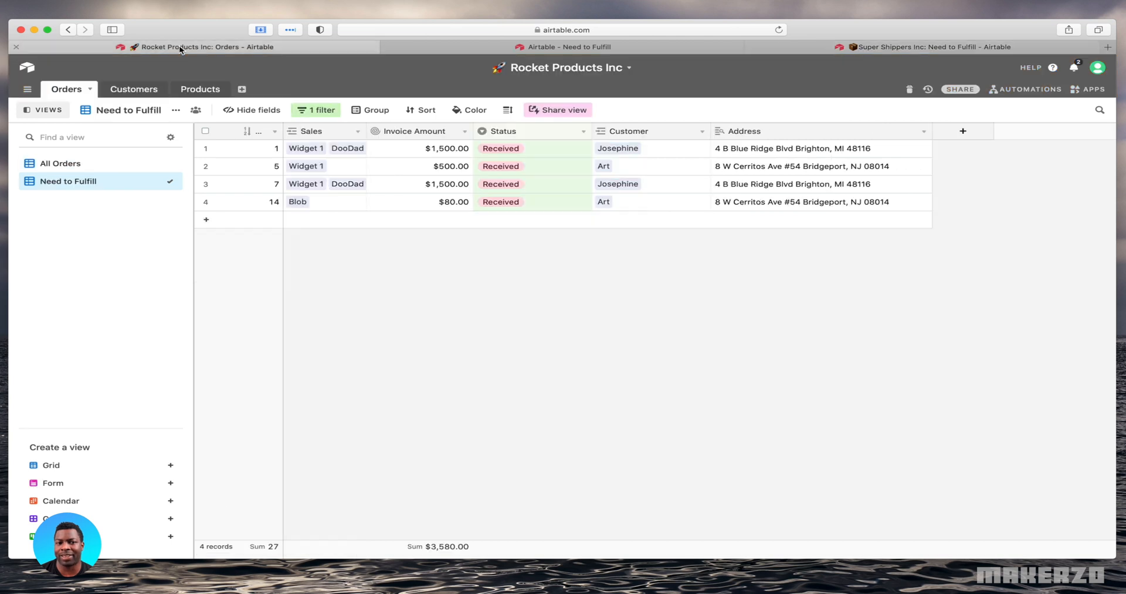
left_click(847, 51)
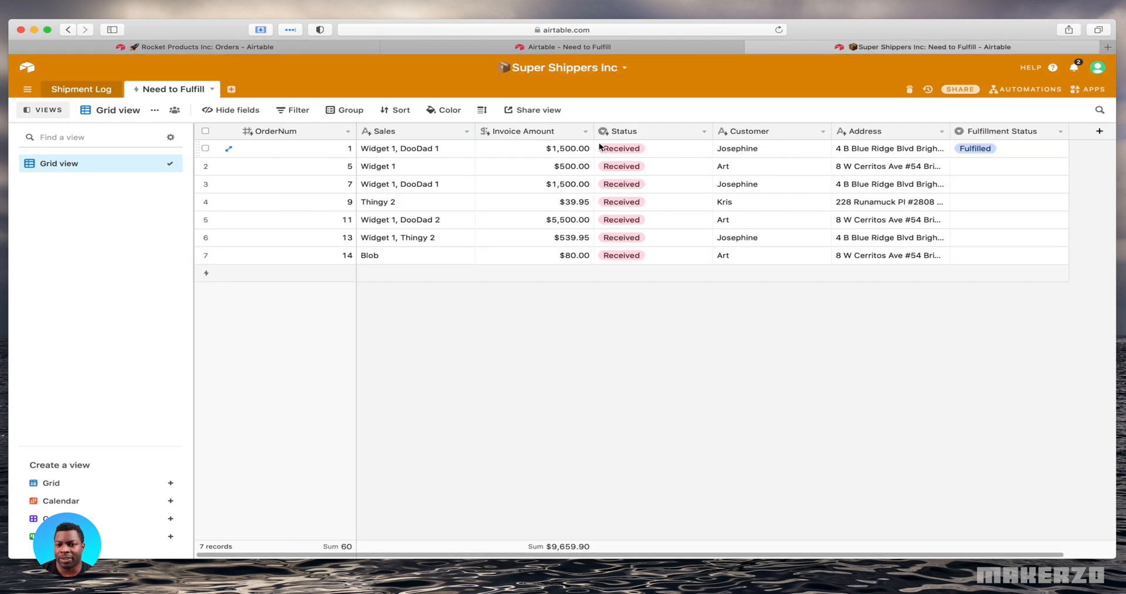
left_click(187, 95)
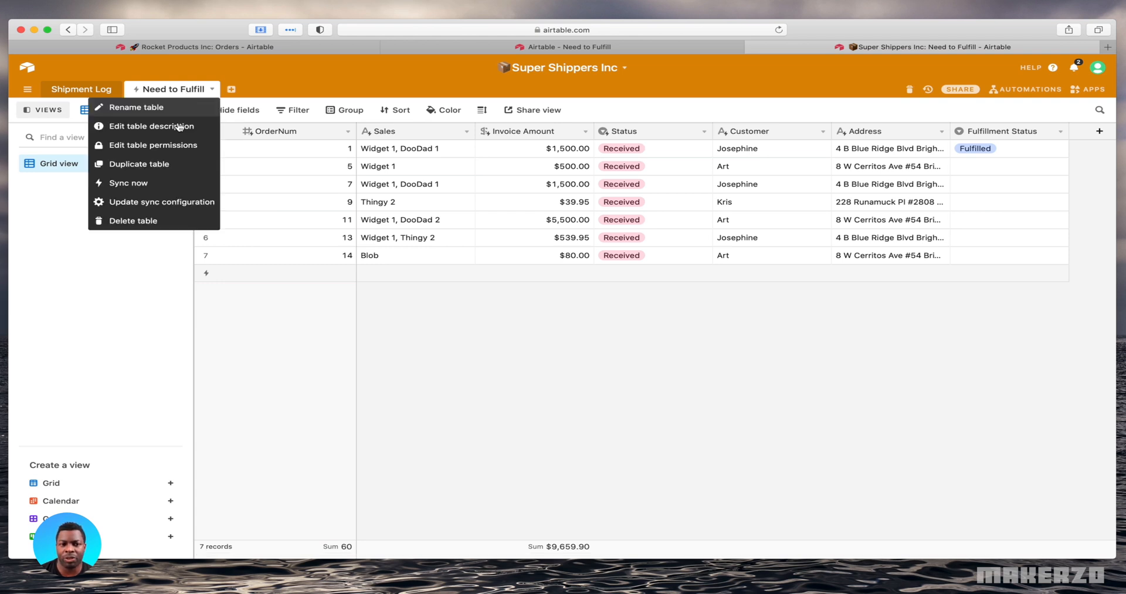
left_click(168, 201)
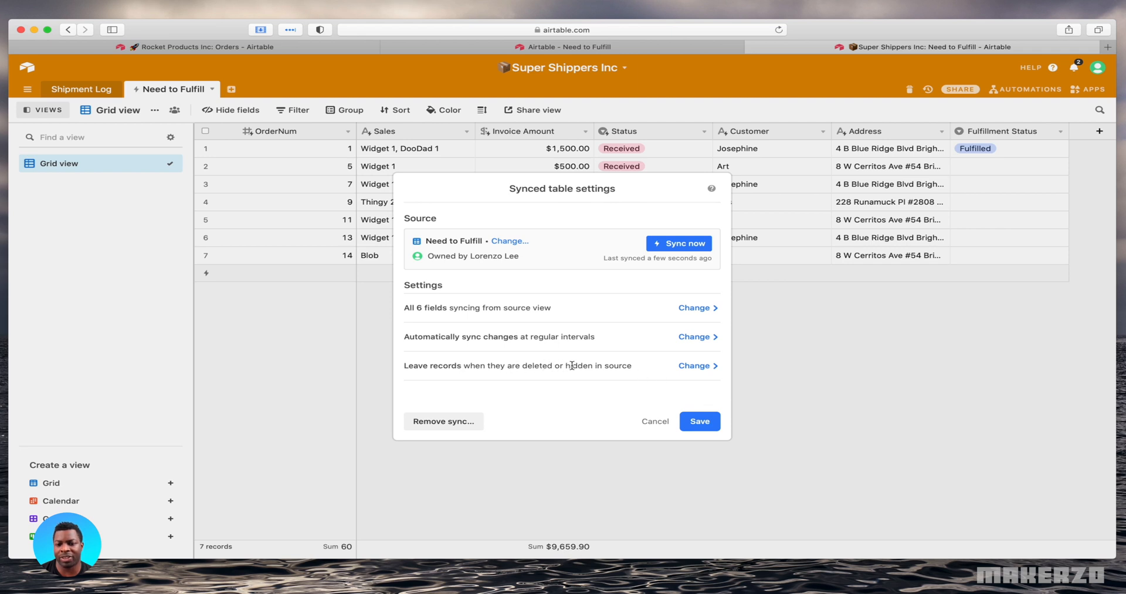
left_click(692, 368)
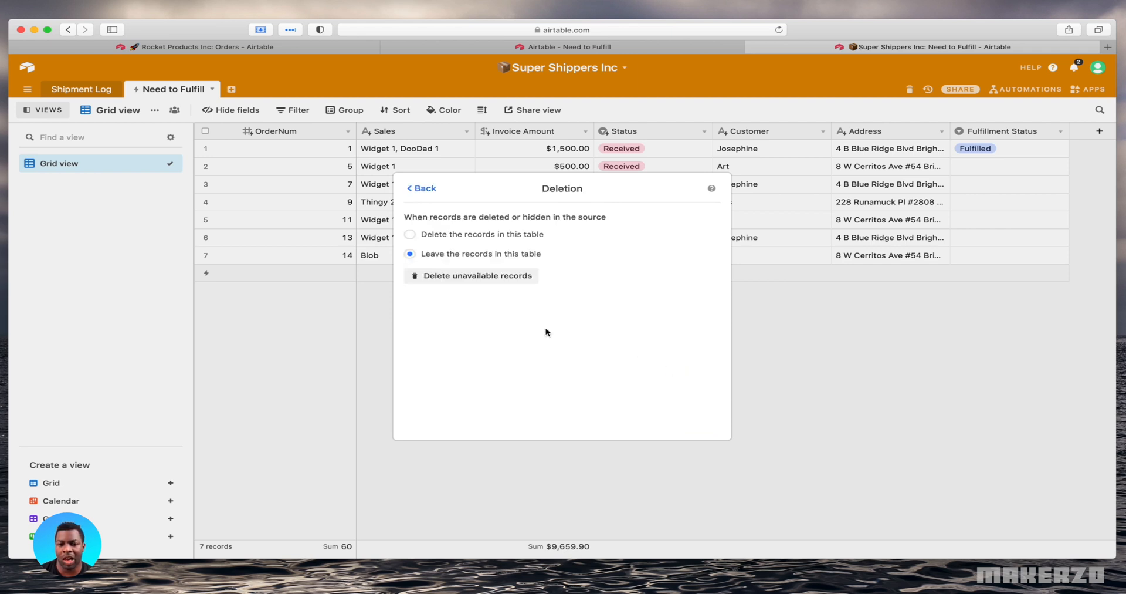
left_click(409, 235)
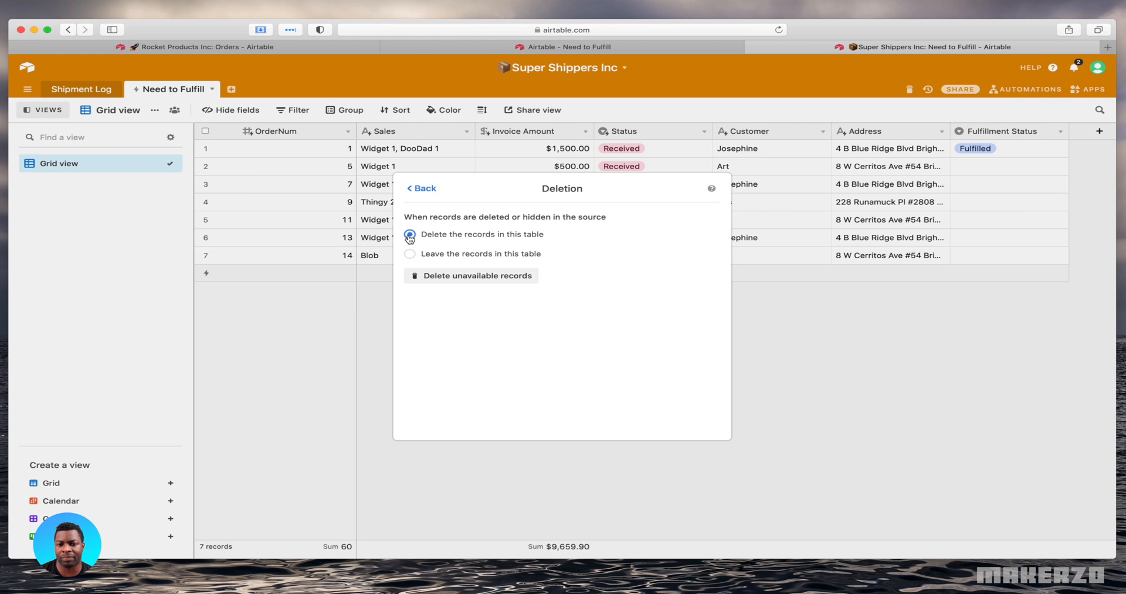
left_click(426, 189)
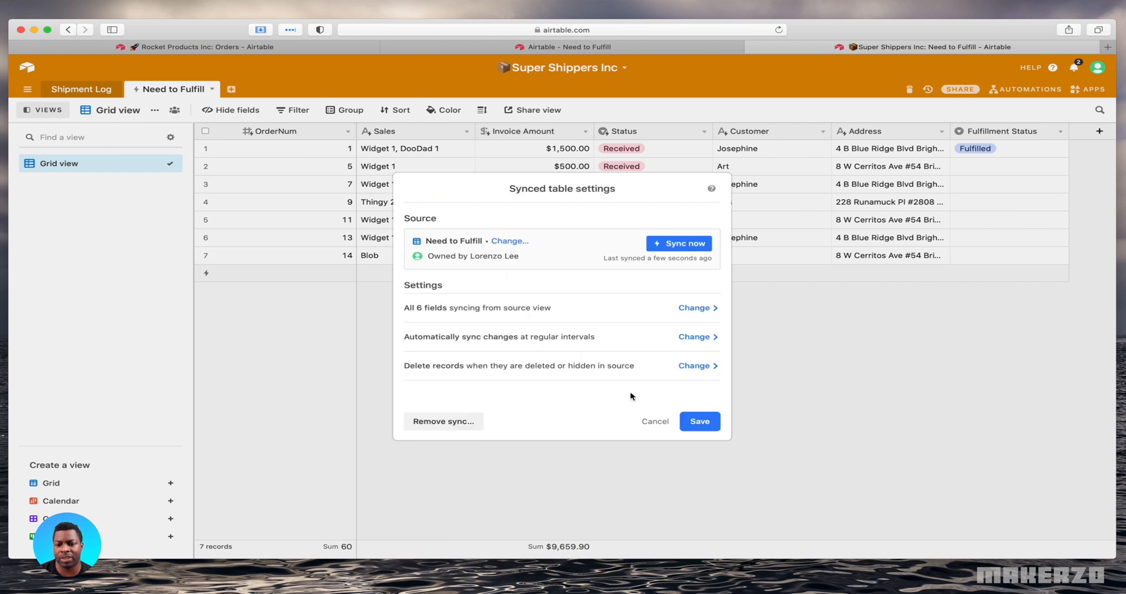
left_click(705, 428)
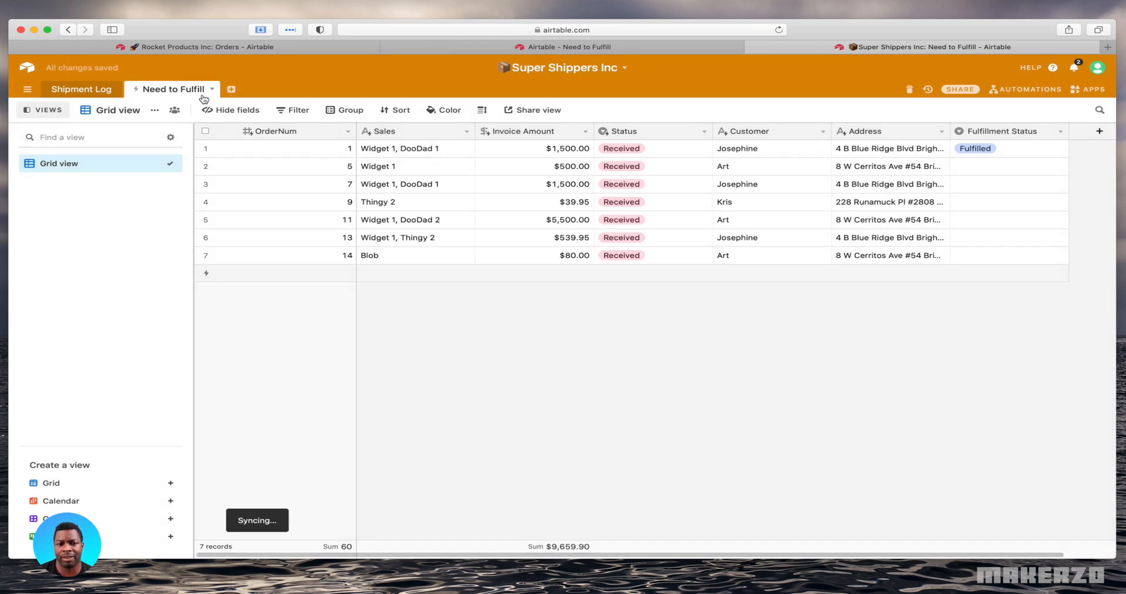
left_click(175, 89)
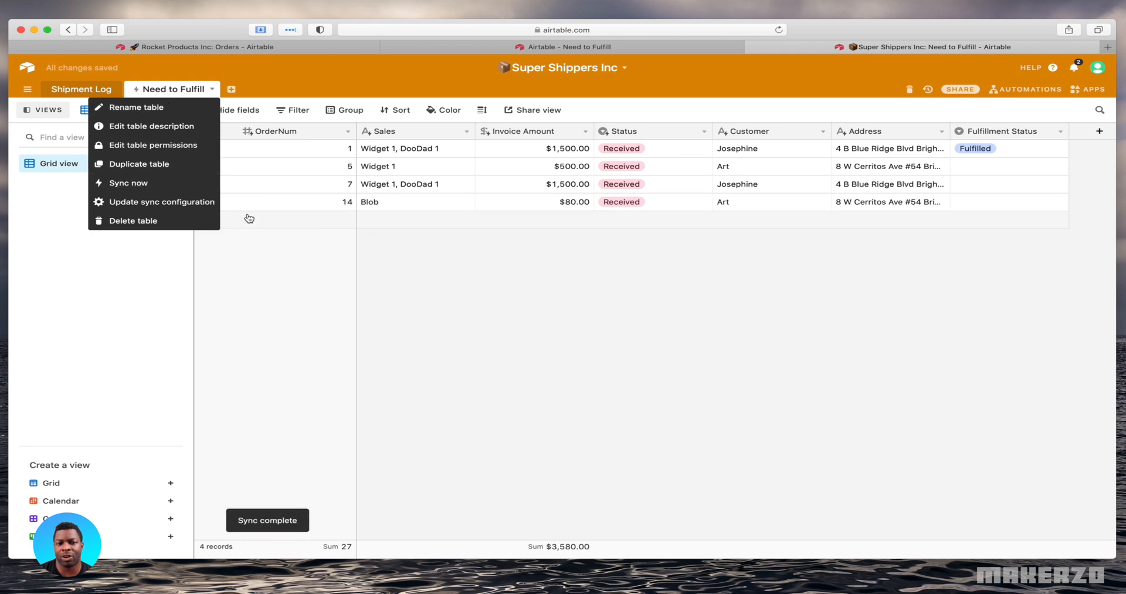
left_click(539, 300)
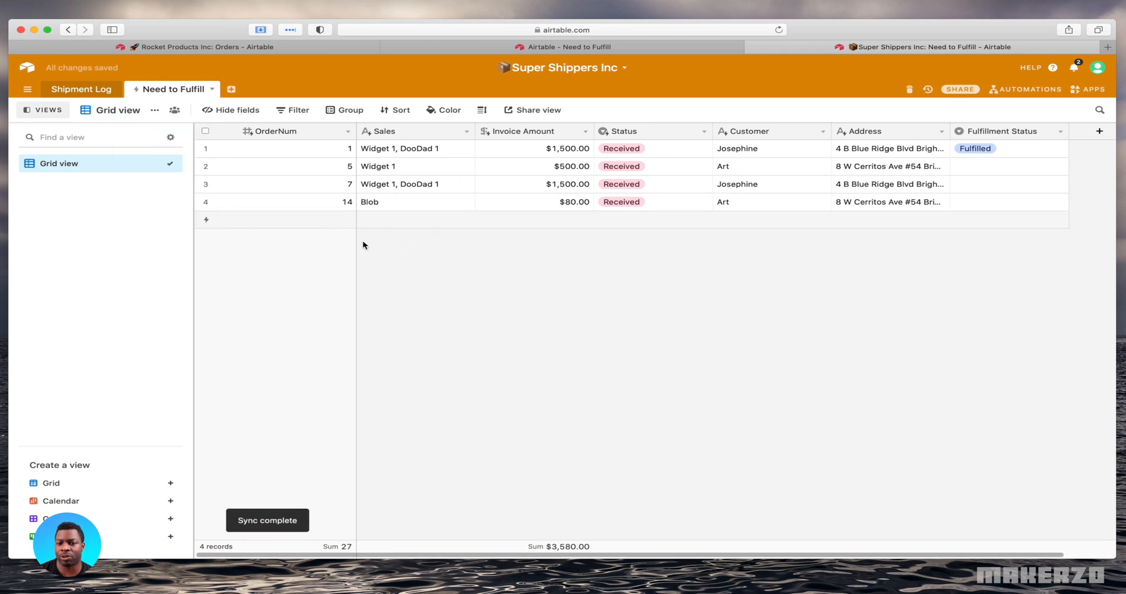
Add a new empty table to the Super Shippers Inc base, keeping its default name
mouse_move(138, 94)
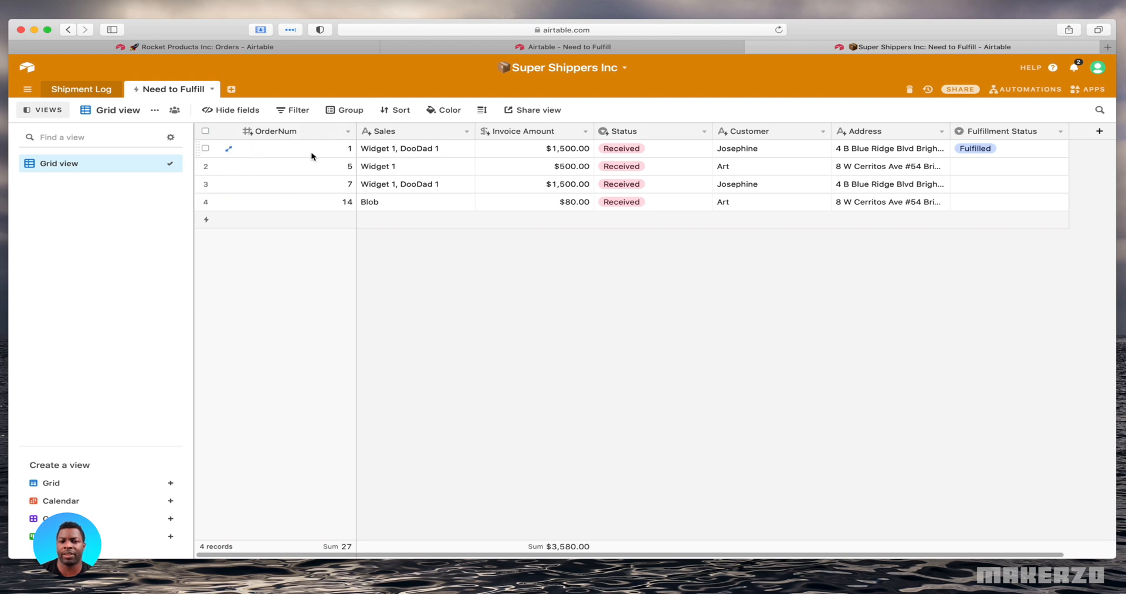
left_click(232, 89)
left_click(284, 108)
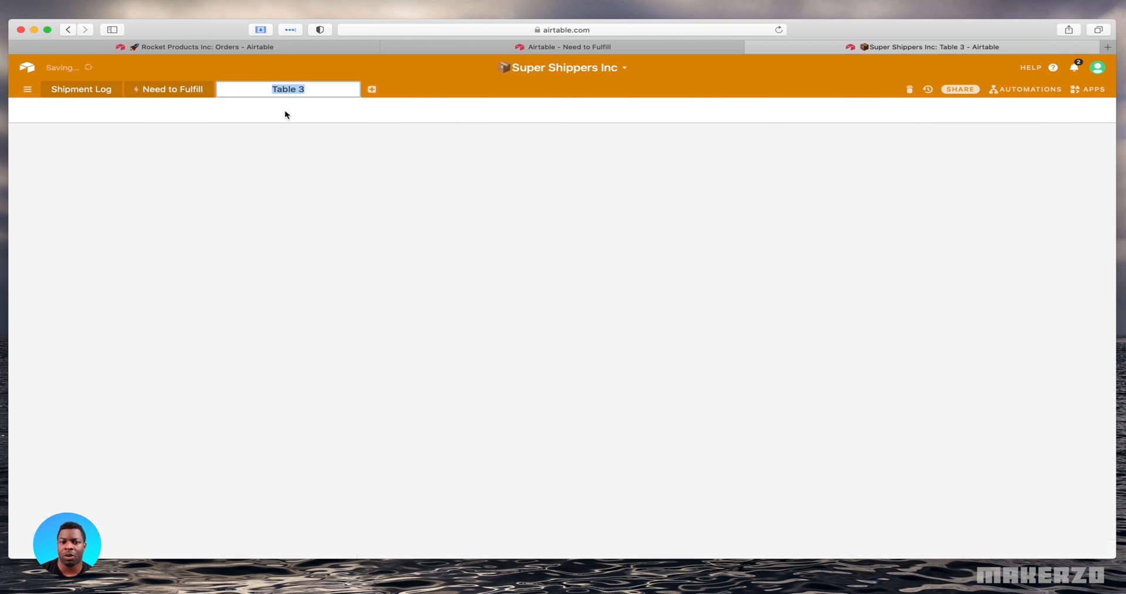
Turn the new table's Notes field into Orders to Fulfill, linking to multiple records in the Need to Fulfill table
left_click(466, 132)
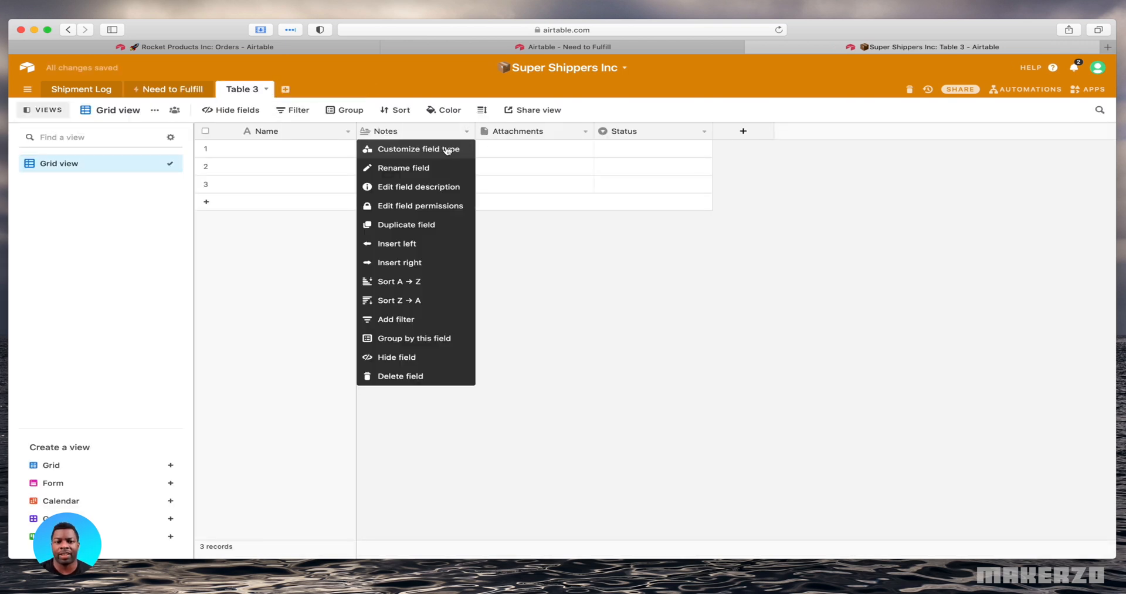
left_click(448, 150)
double_click(440, 157)
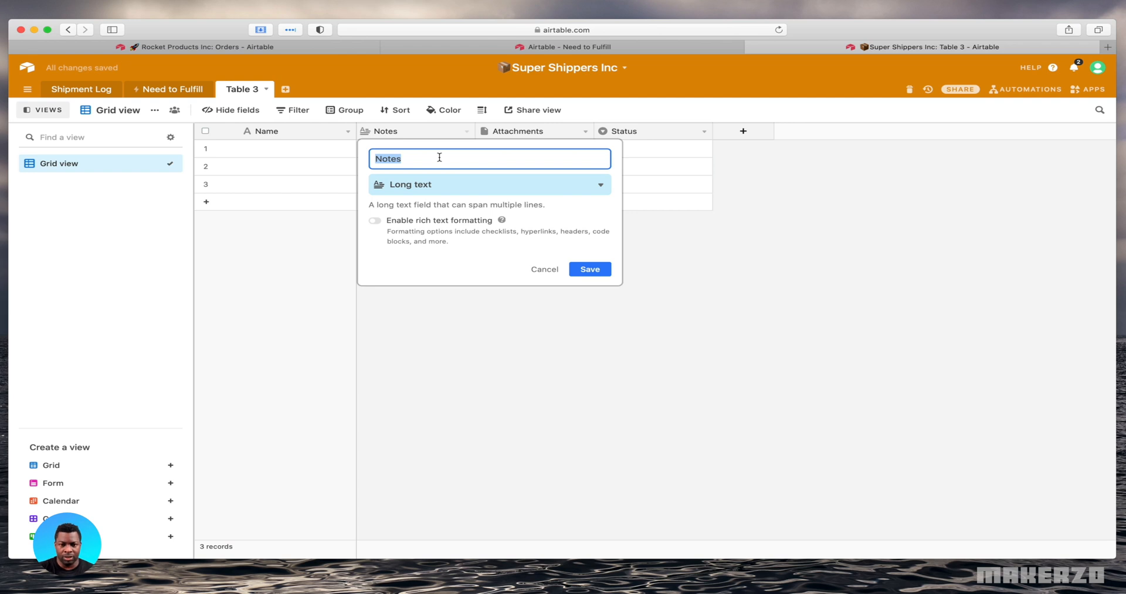
type("Orders to ")
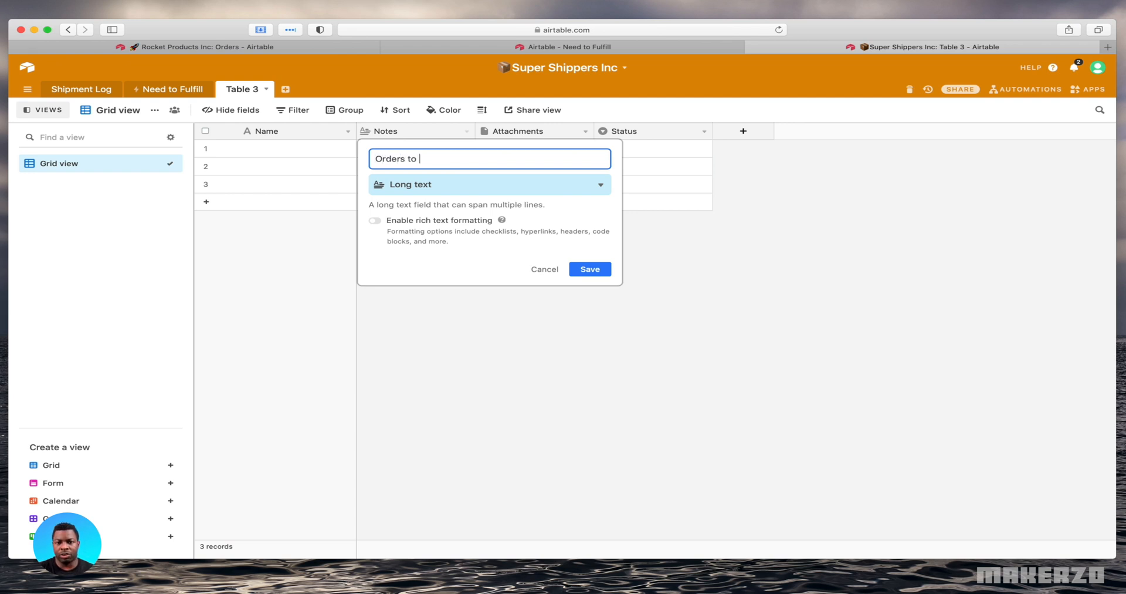
type("Fulfill")
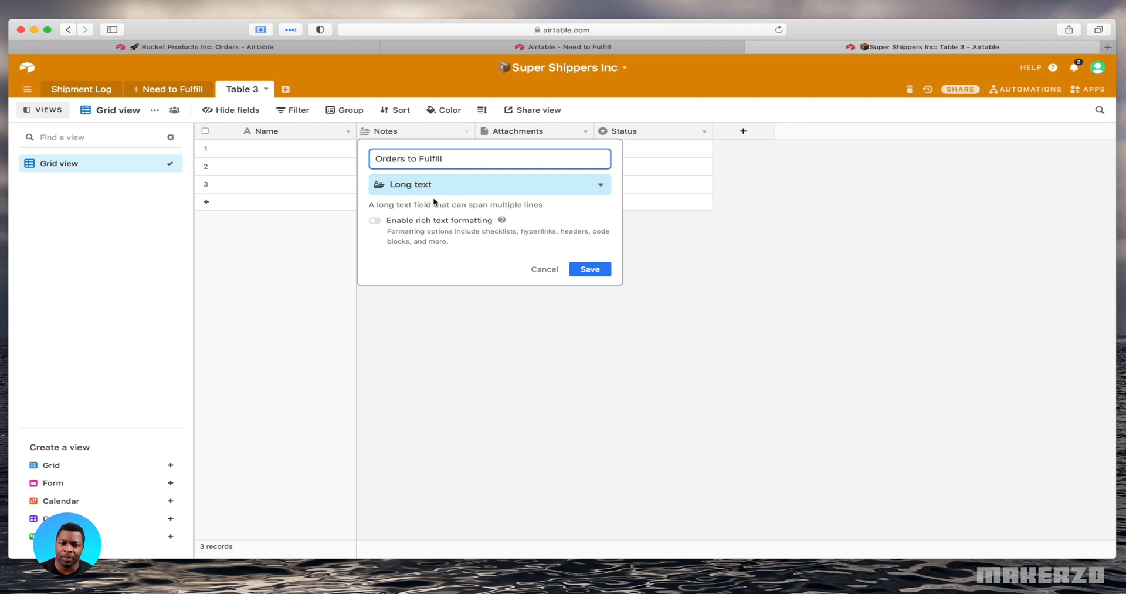
left_click(454, 187)
left_click(460, 210)
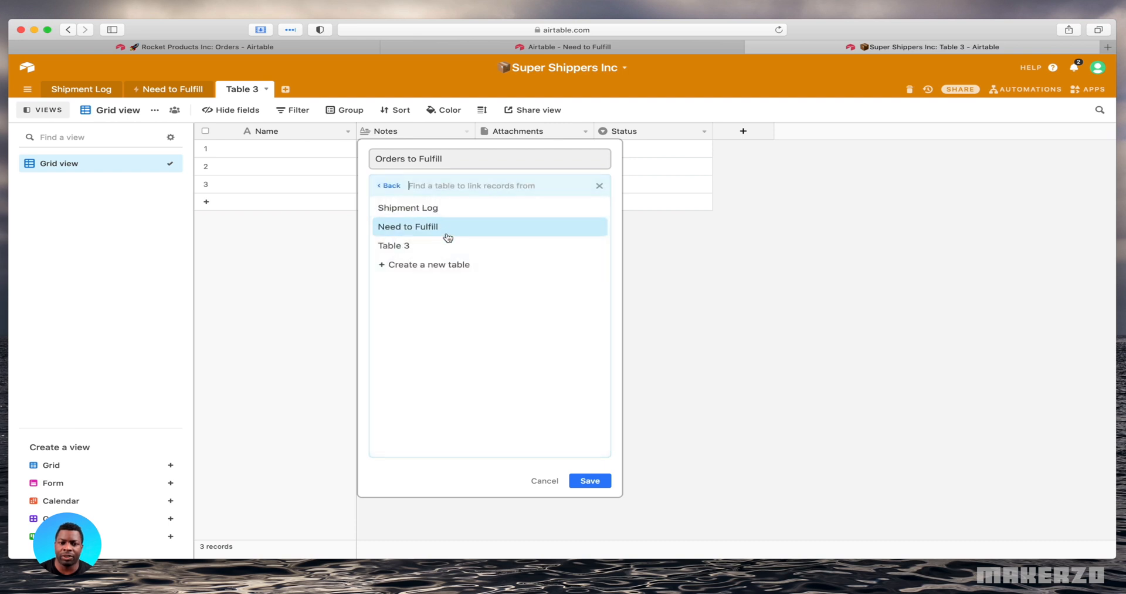
left_click(447, 234)
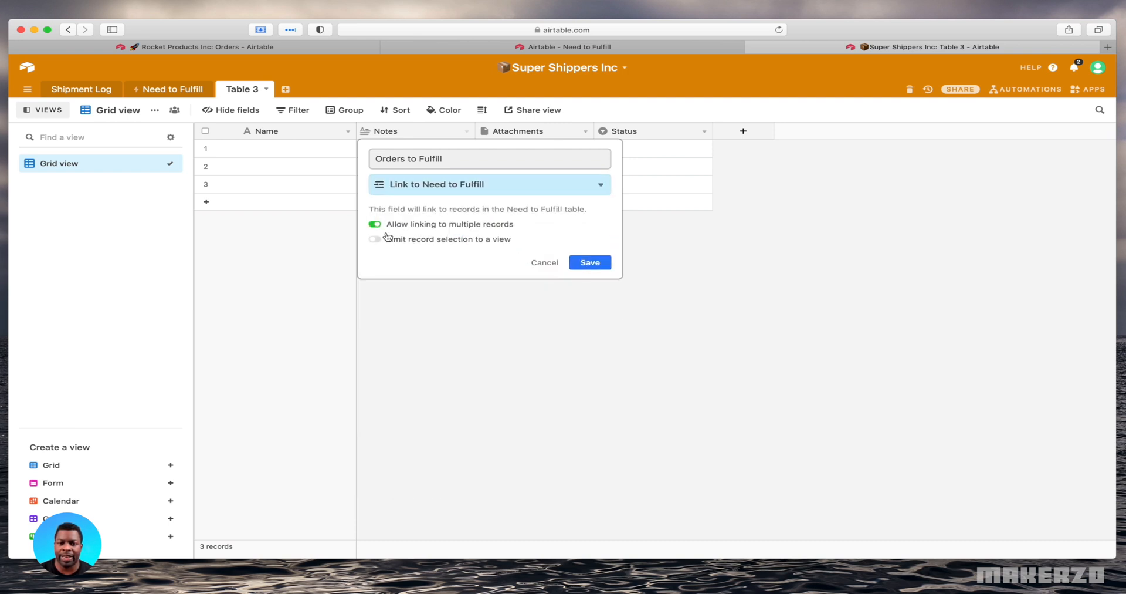
left_click(587, 265)
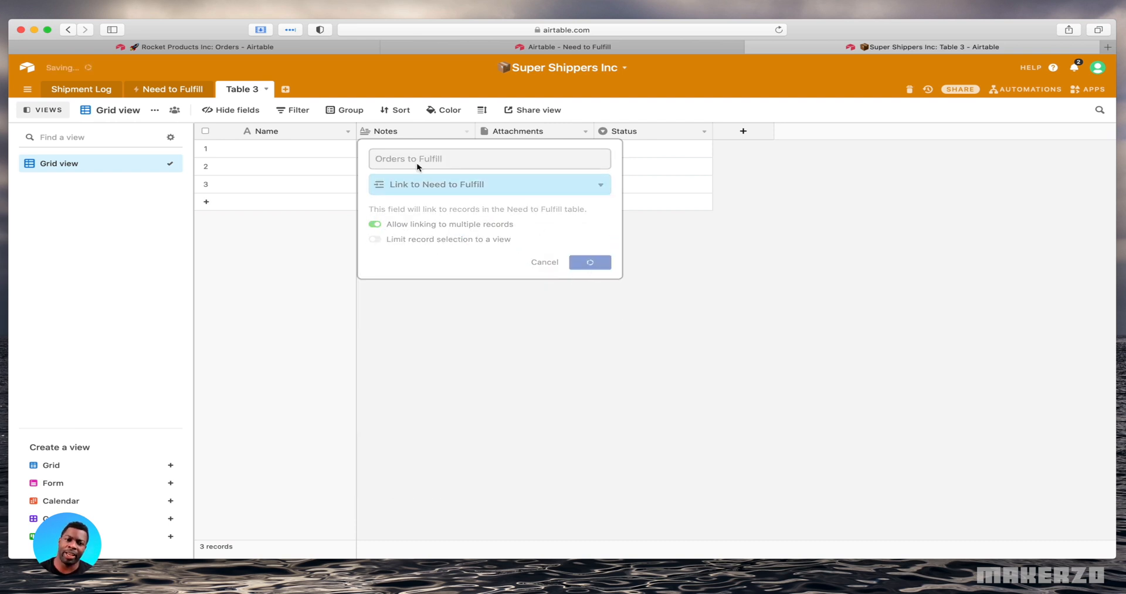
Link orders 1 and 7 in the Orders to Fulfill field of the new table's first record
left_click(404, 151)
left_click(366, 149)
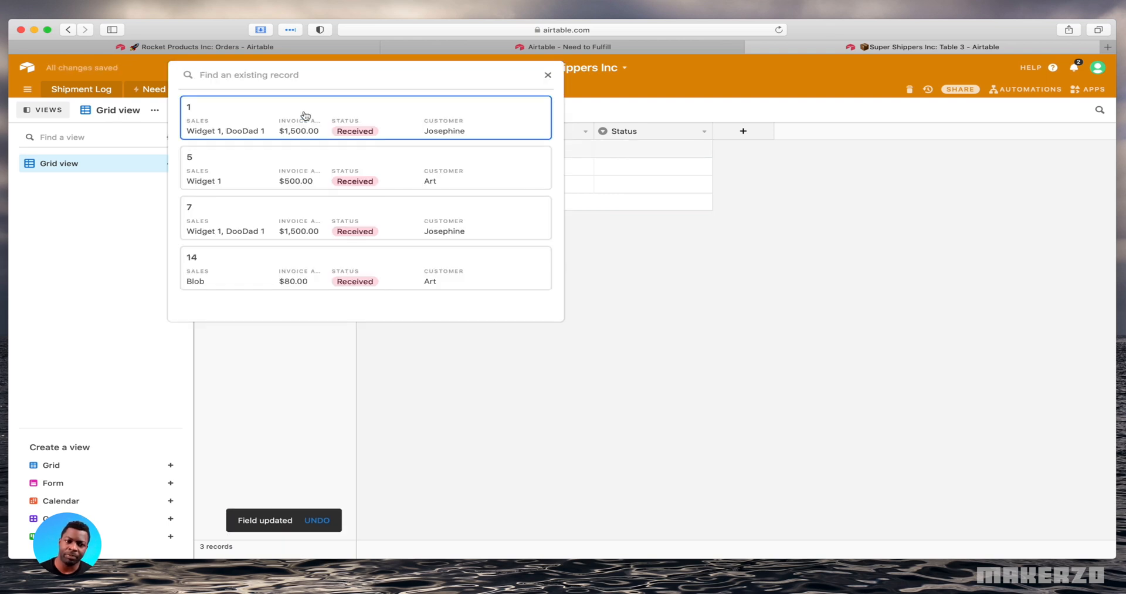
left_click(305, 116)
left_click(388, 148)
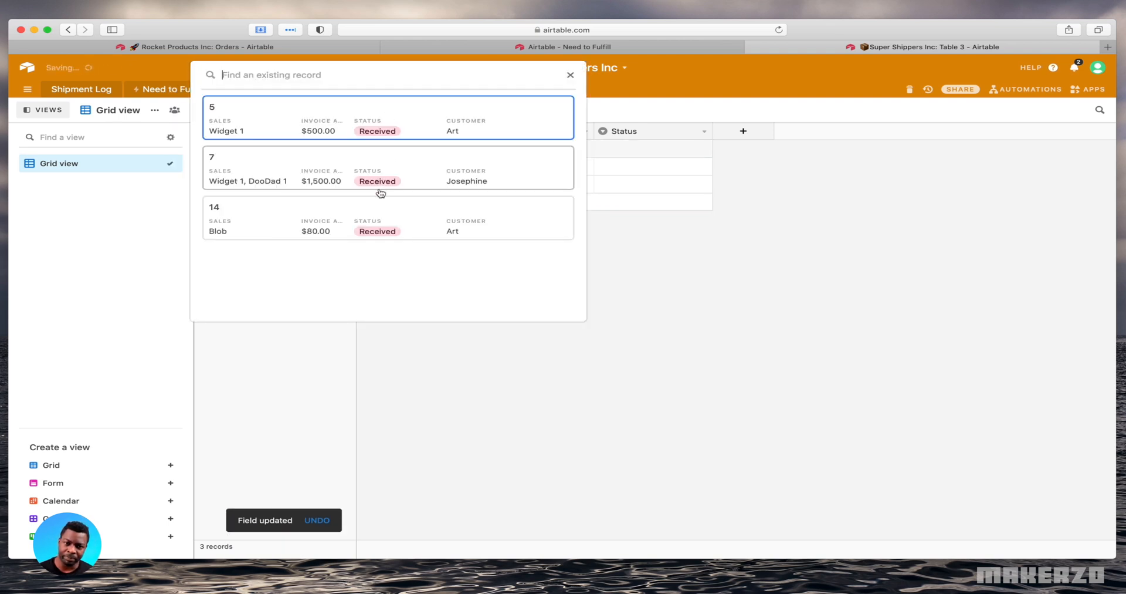
left_click(383, 187)
left_click(474, 268)
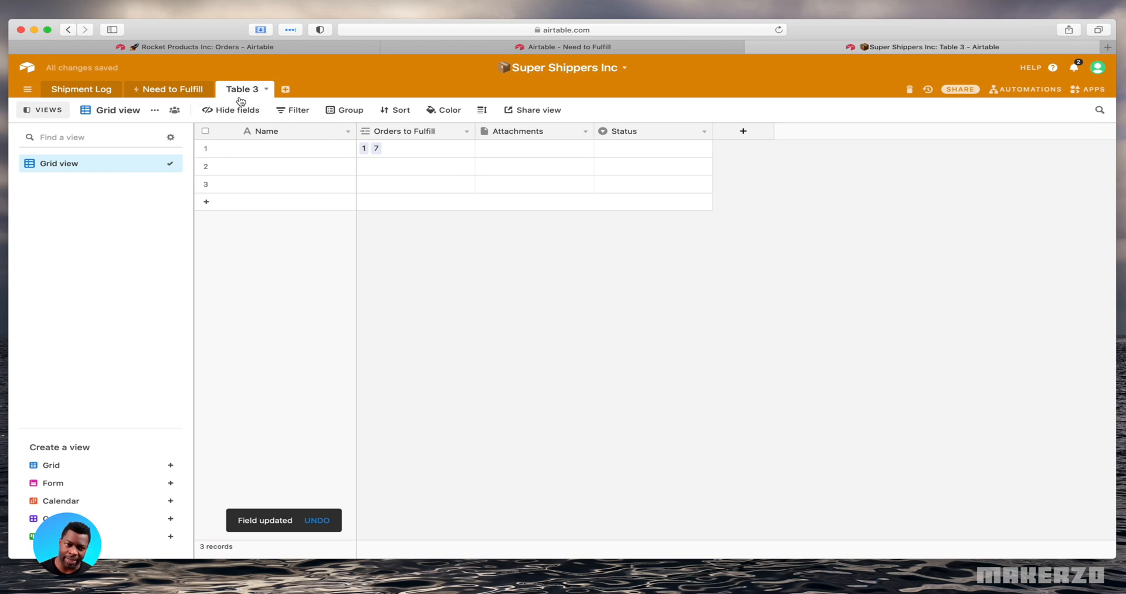
Rename the synced Need to Fulfill table to Rocket Products Orders
left_click(183, 91)
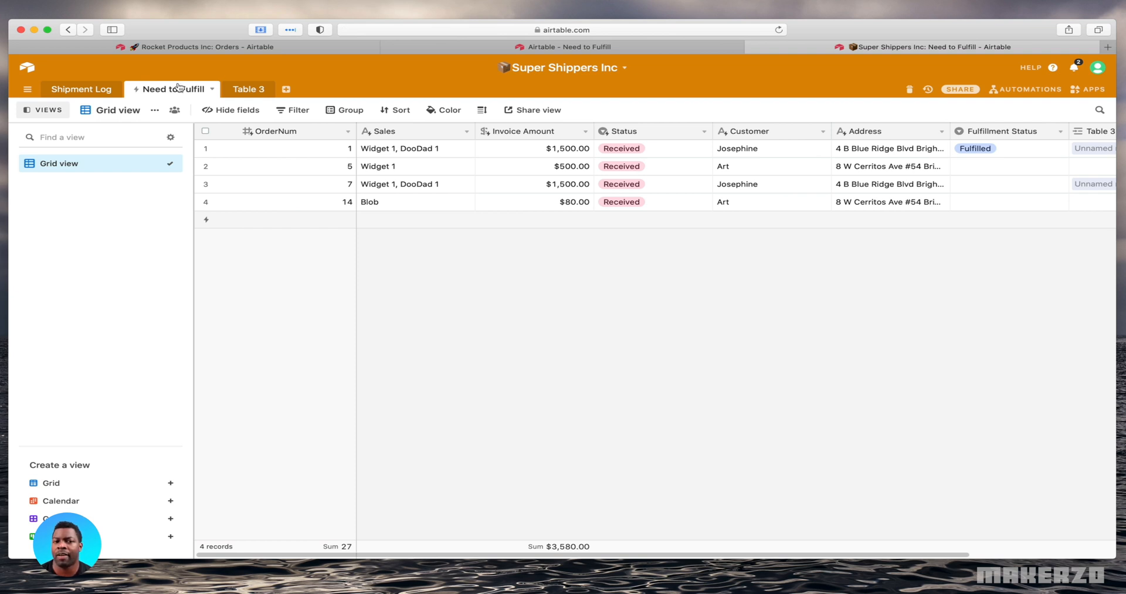
double_click(173, 92)
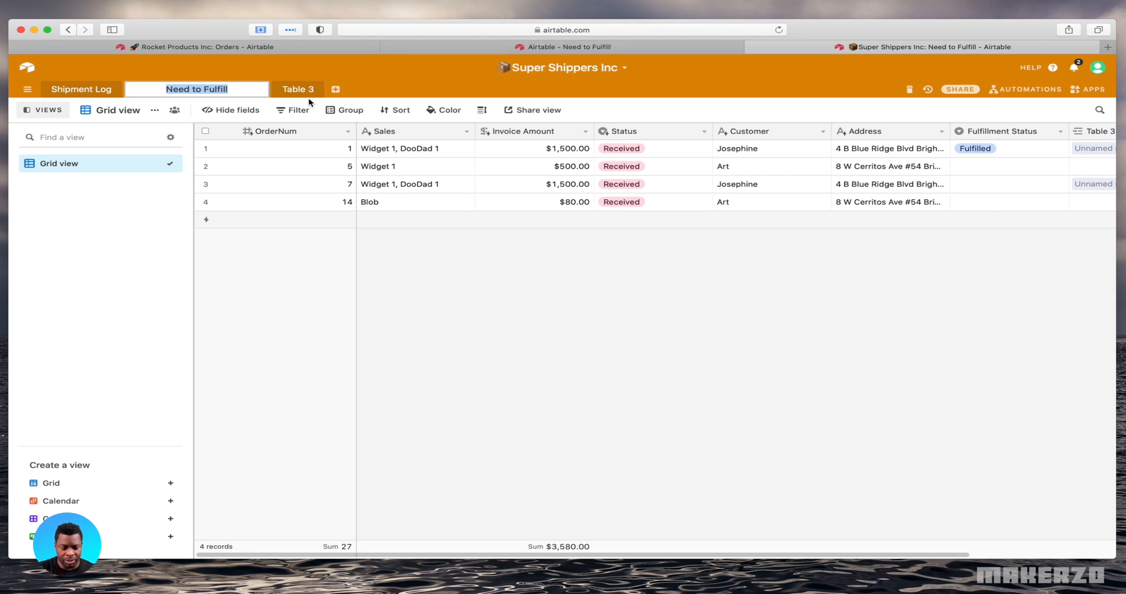
type("Rocket pro")
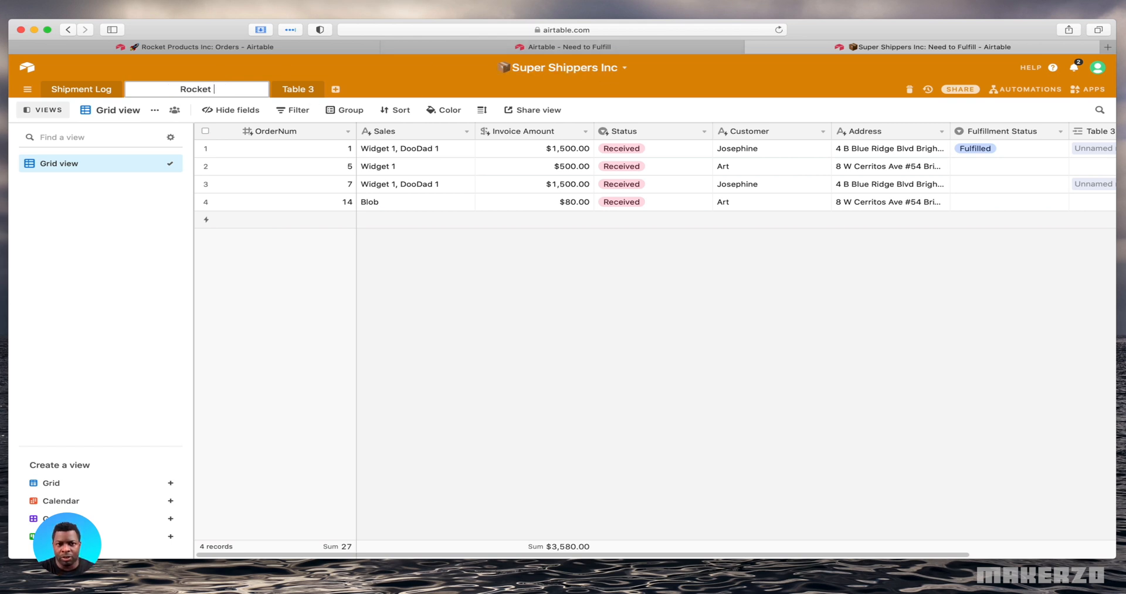
key("BackSpace")
key("BackSpace")
key("BackSpace")
type("pro")
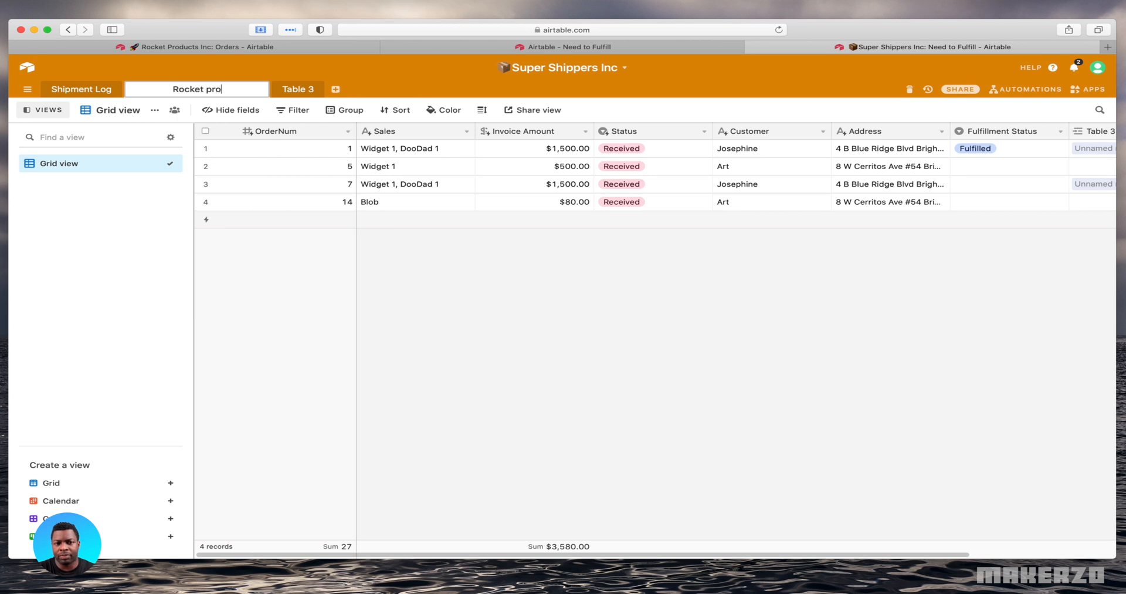
key("BackSpace")
key("BackSpace")
key("BackSpace")
type("Products Orders")
key("Return")
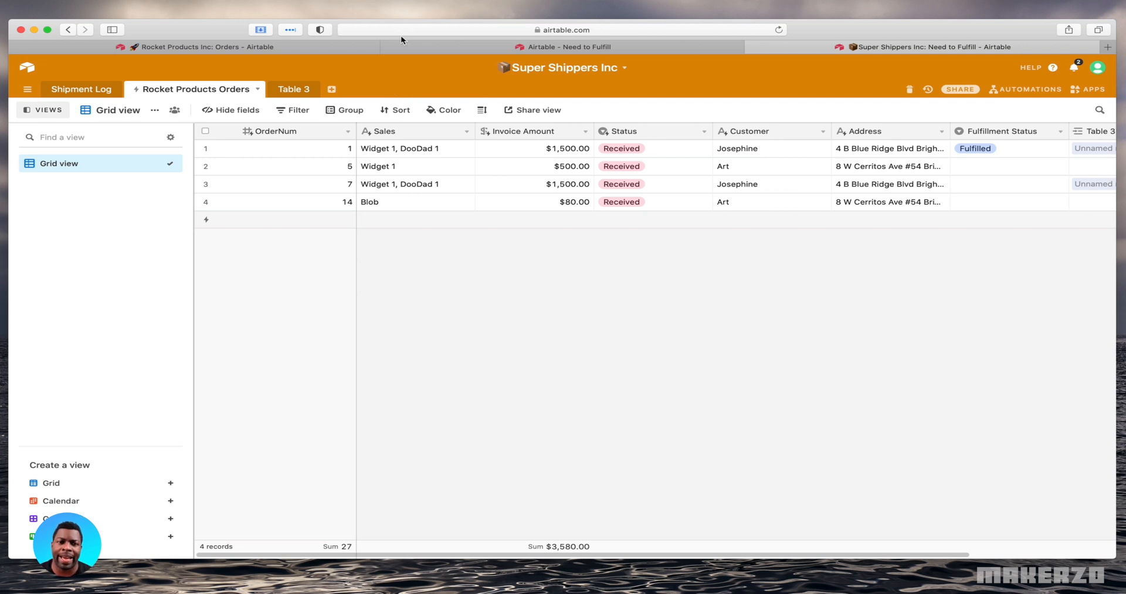
Review the sharing options of the Need to Fulfill view in Rocket Products Inc
left_click(290, 51)
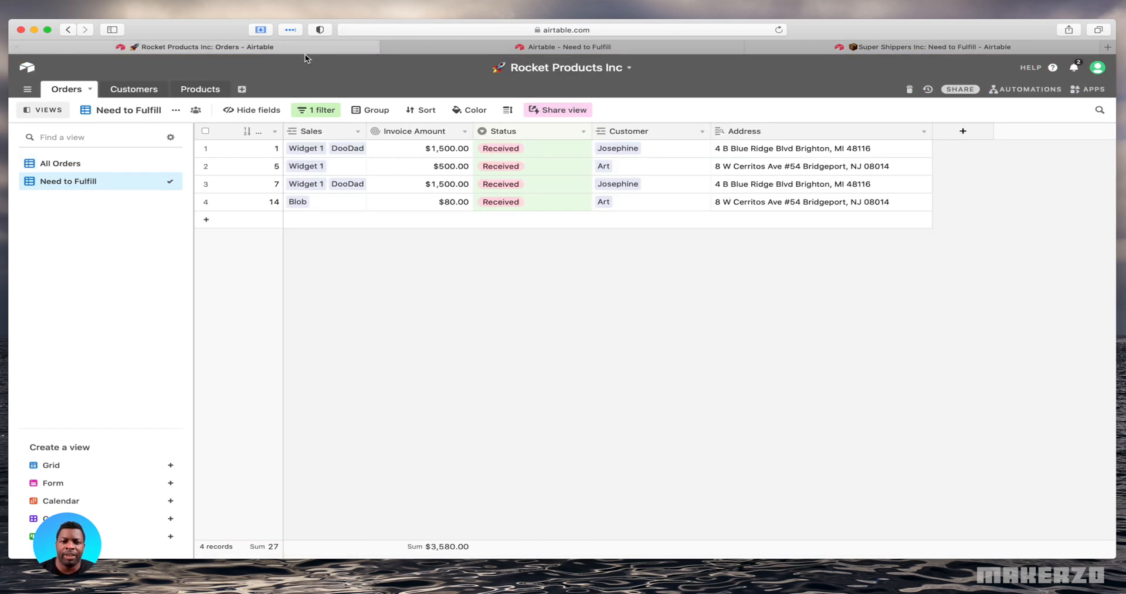
left_click(566, 111)
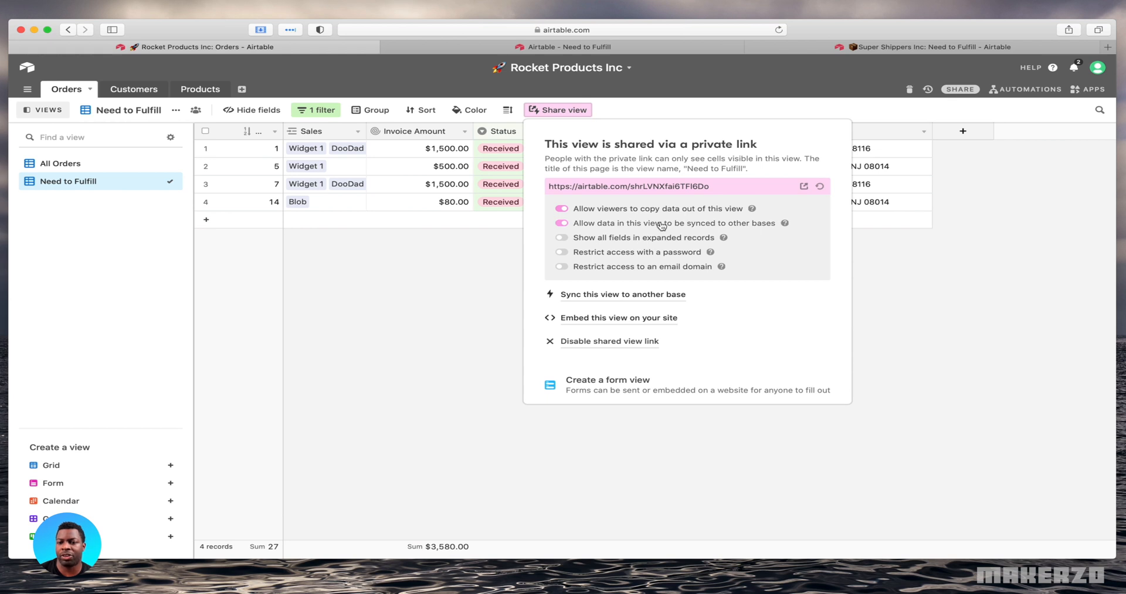
left_click(611, 116)
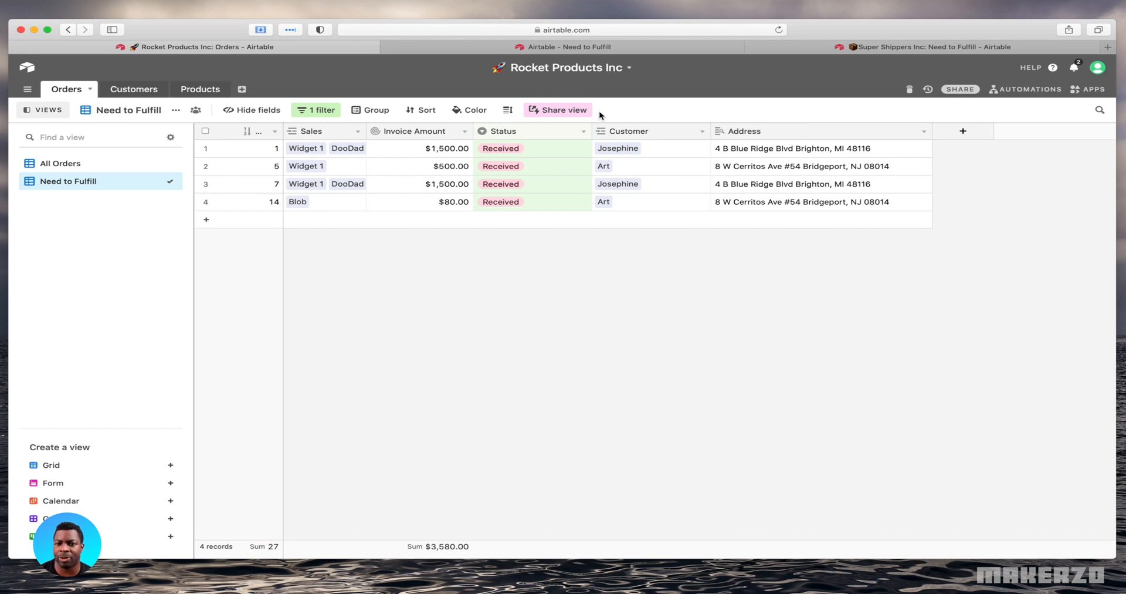
Start syncing the Need to Fulfill view to another base, choosing to copy the data into a new editable table
left_click(576, 111)
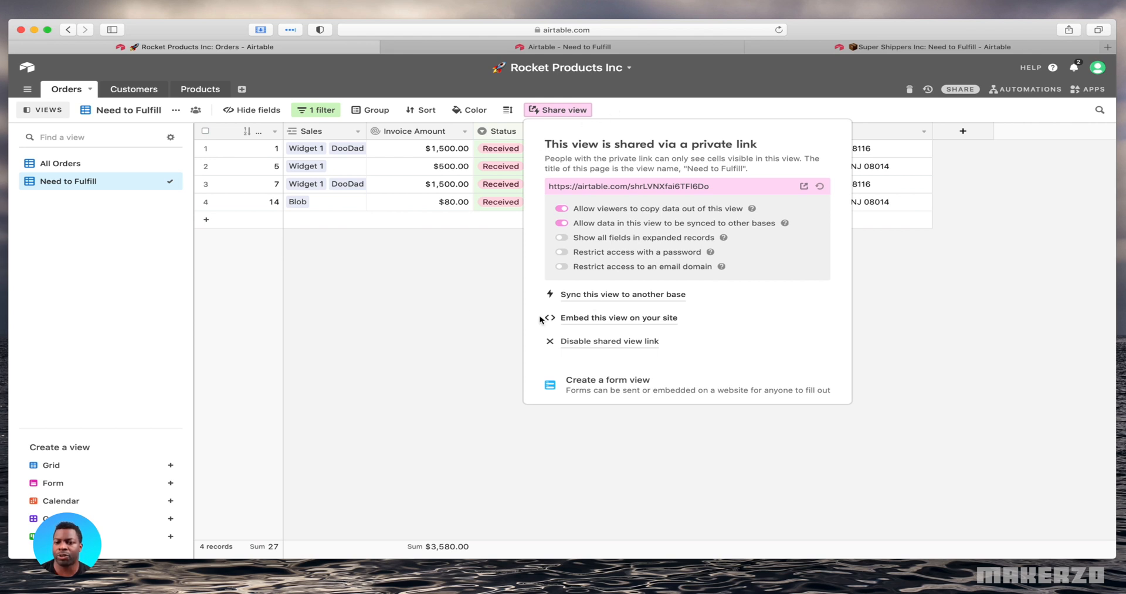
left_click(588, 304)
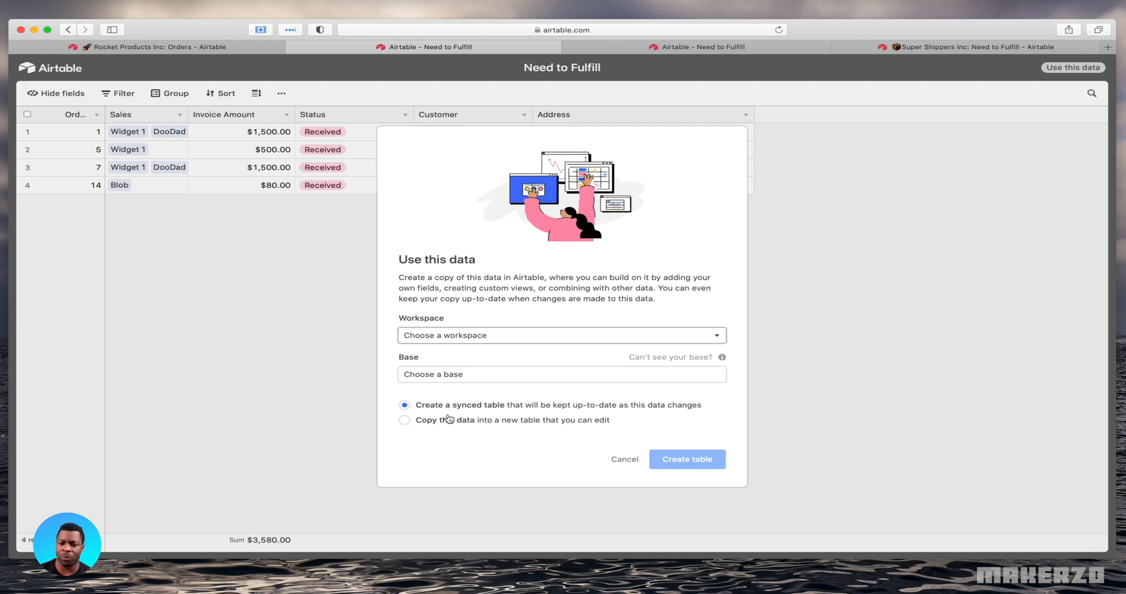
left_click(408, 422)
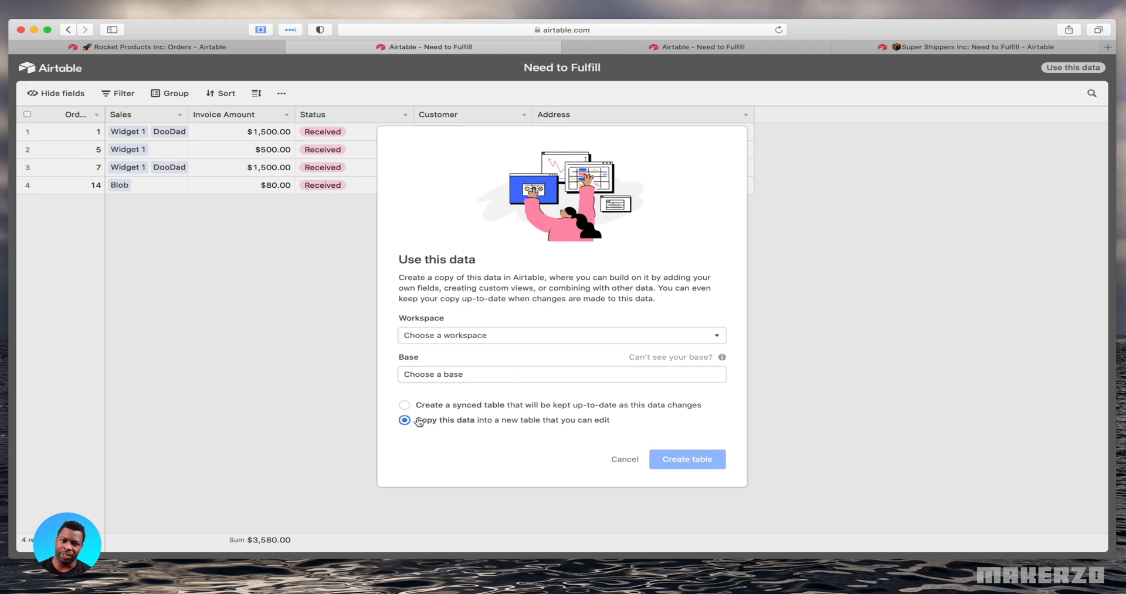